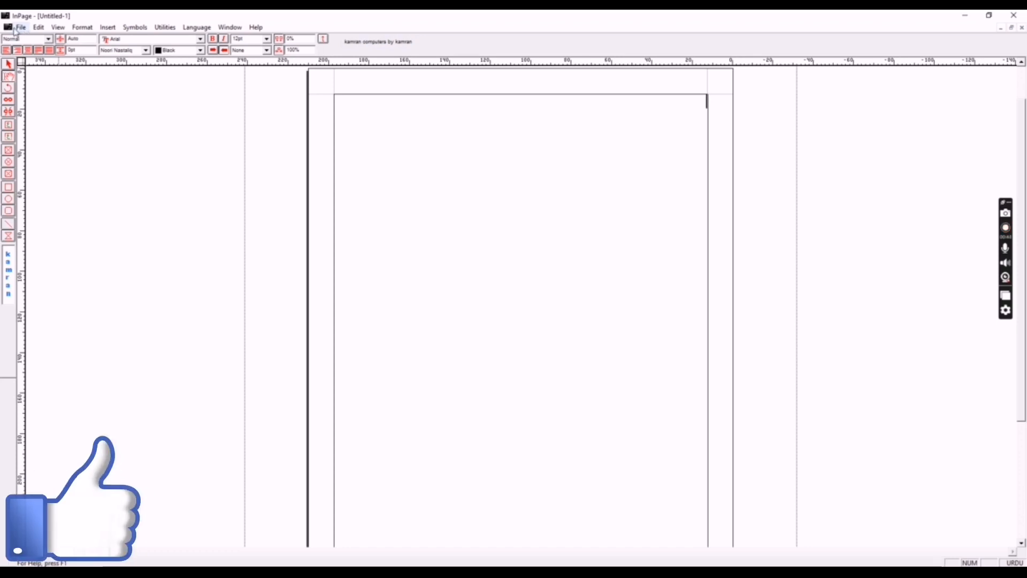
{"action": "left_click", "coordinate": [23, 30]}
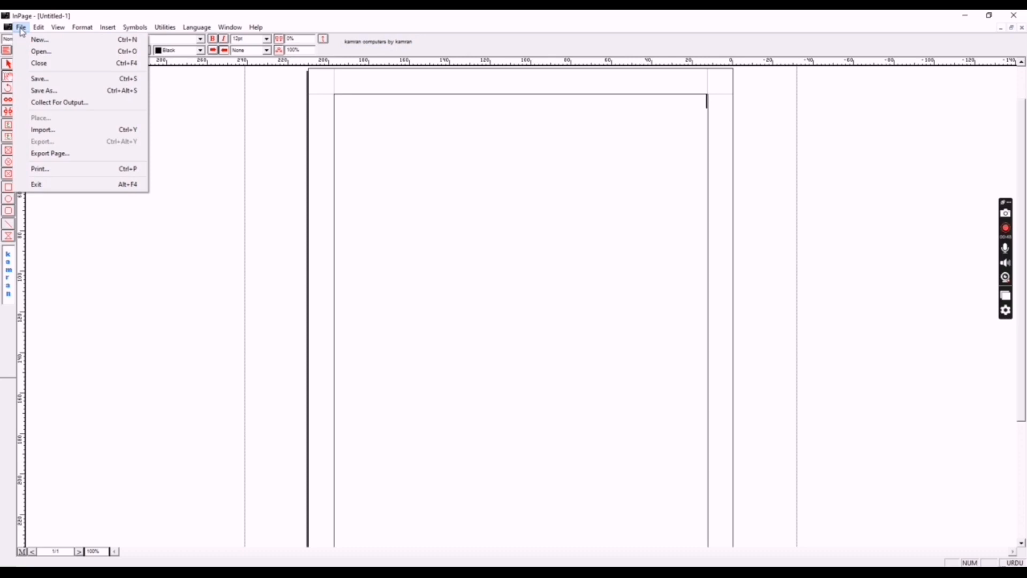
{"action": "mouse_move", "coordinate": [41, 29]}
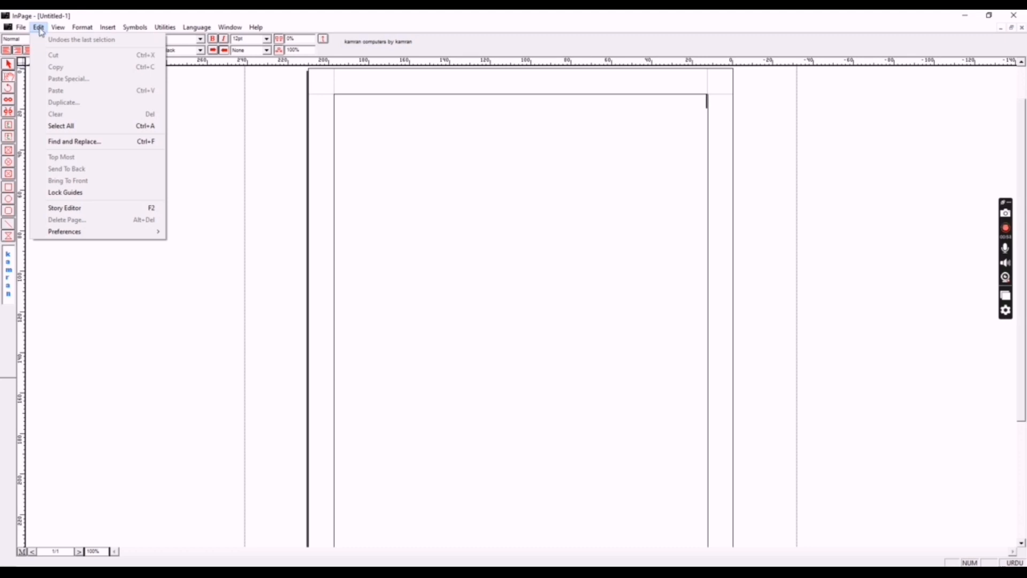
{"action": "mouse_move", "coordinate": [82, 30]}
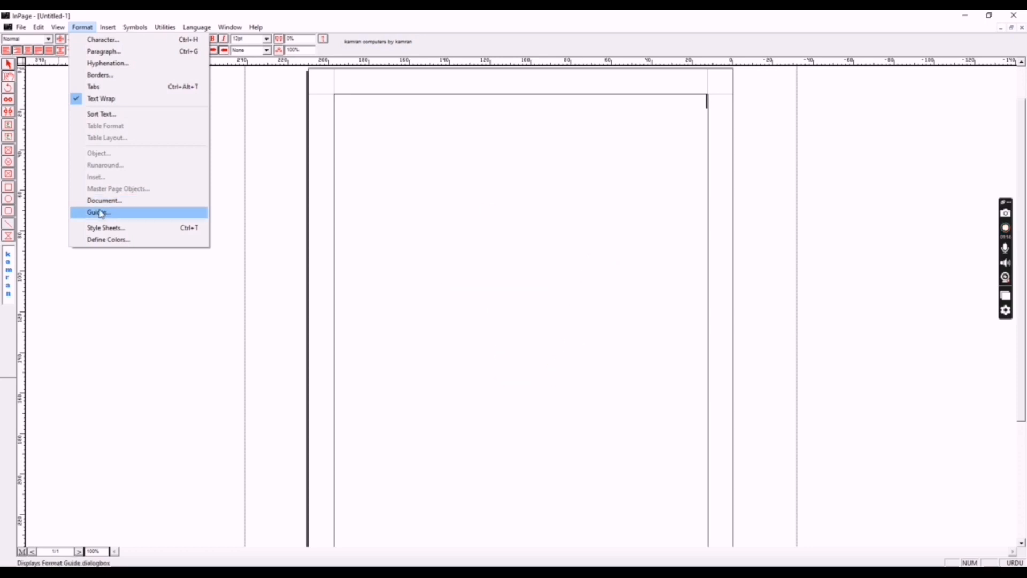
{"action": "left_click", "coordinate": [142, 203]}
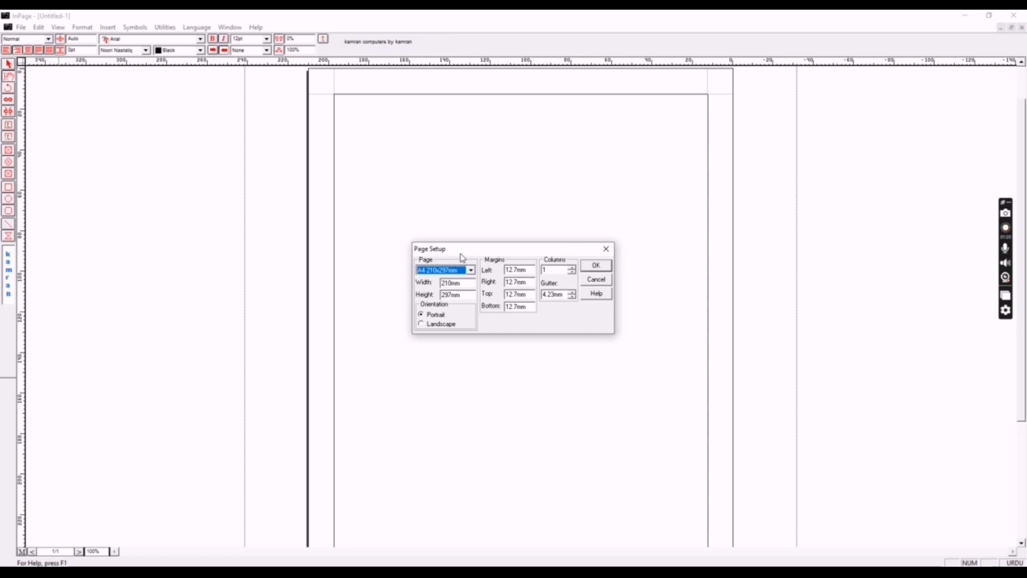
{"action": "left_click", "coordinate": [595, 279]}
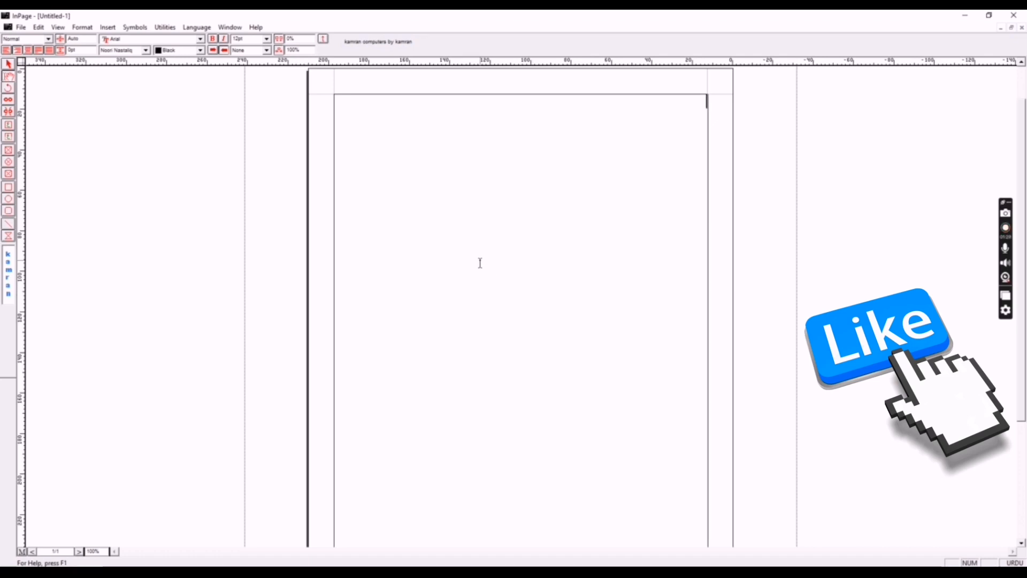
Step: Set the document's general measurement units to inches in the document preferences
{"action": "left_click", "coordinate": [39, 29]}
{"action": "mouse_move", "coordinate": [75, 241]}
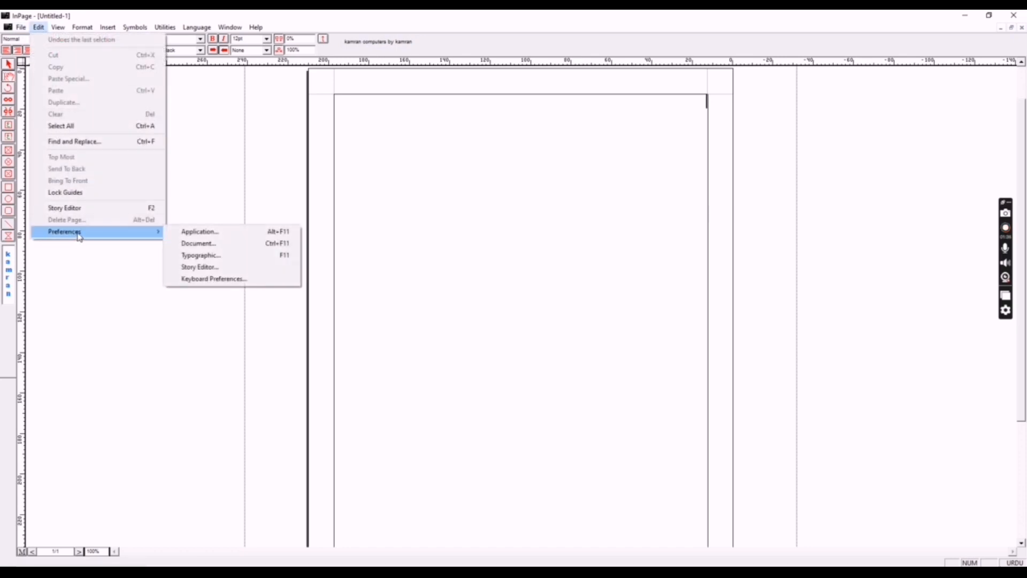
{"action": "left_click", "coordinate": [218, 251]}
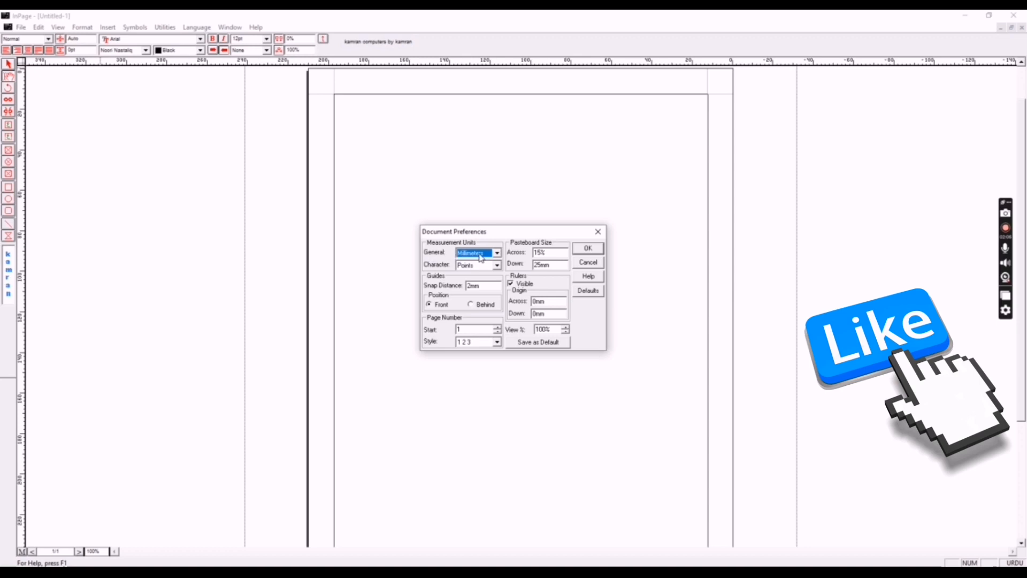
{"action": "left_click", "coordinate": [481, 259]}
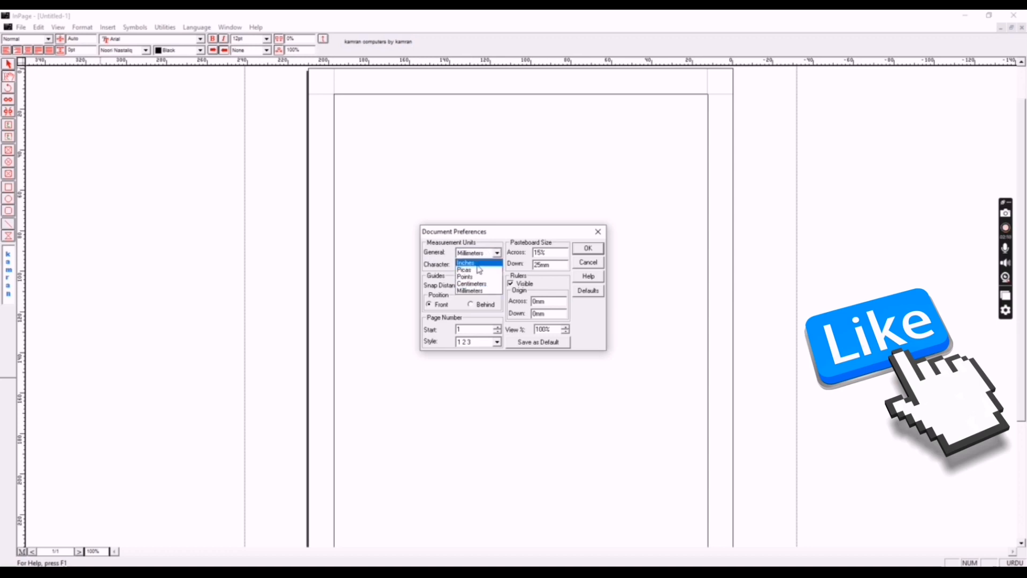
{"action": "left_click", "coordinate": [478, 264]}
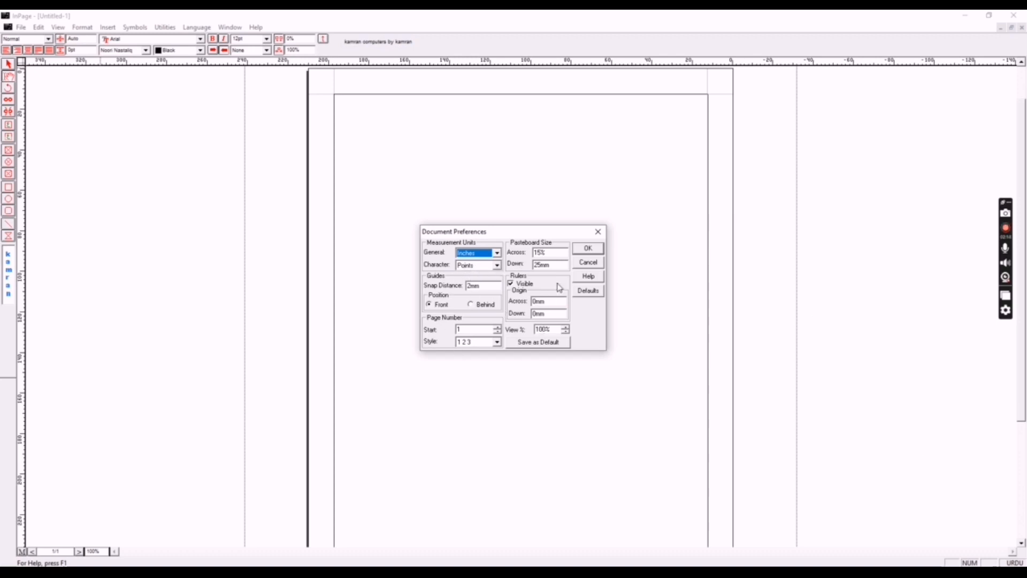
{"action": "left_click", "coordinate": [587, 250]}
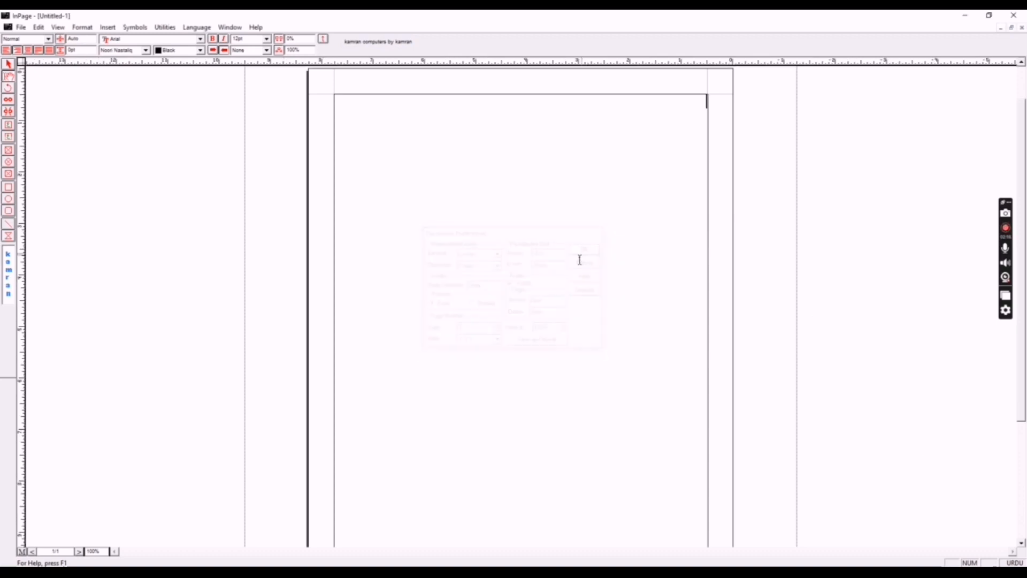
Step: Change the document's page size to Legal 8.5x14" in the page setup
{"action": "left_click", "coordinate": [83, 27]}
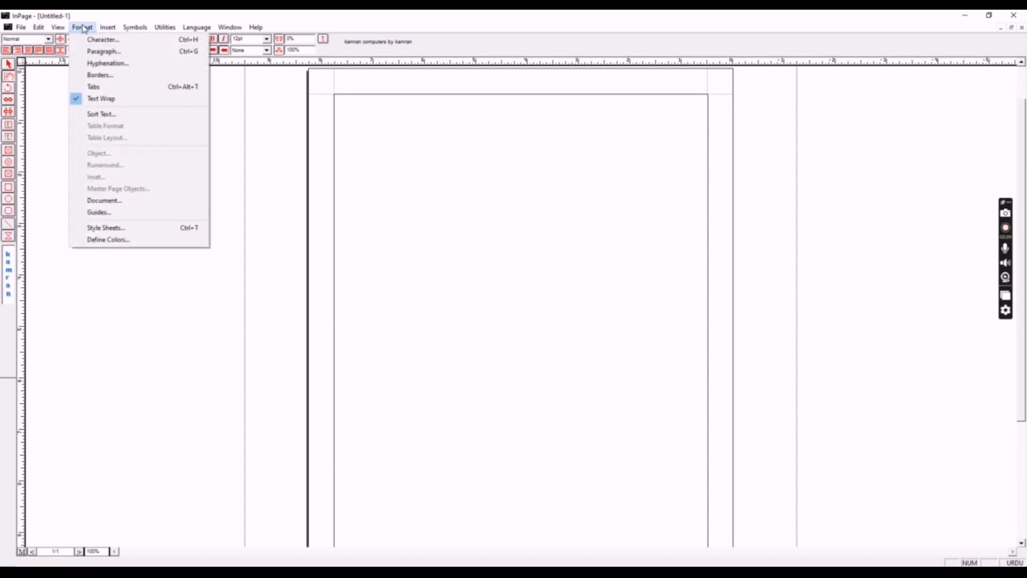
{"action": "left_click", "coordinate": [144, 202]}
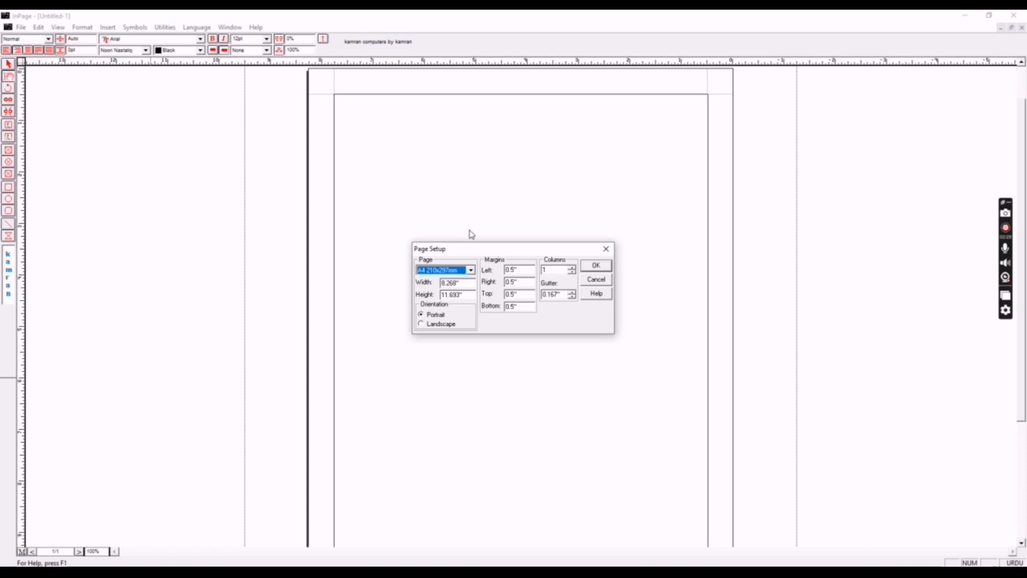
{"action": "left_click", "coordinate": [443, 272]}
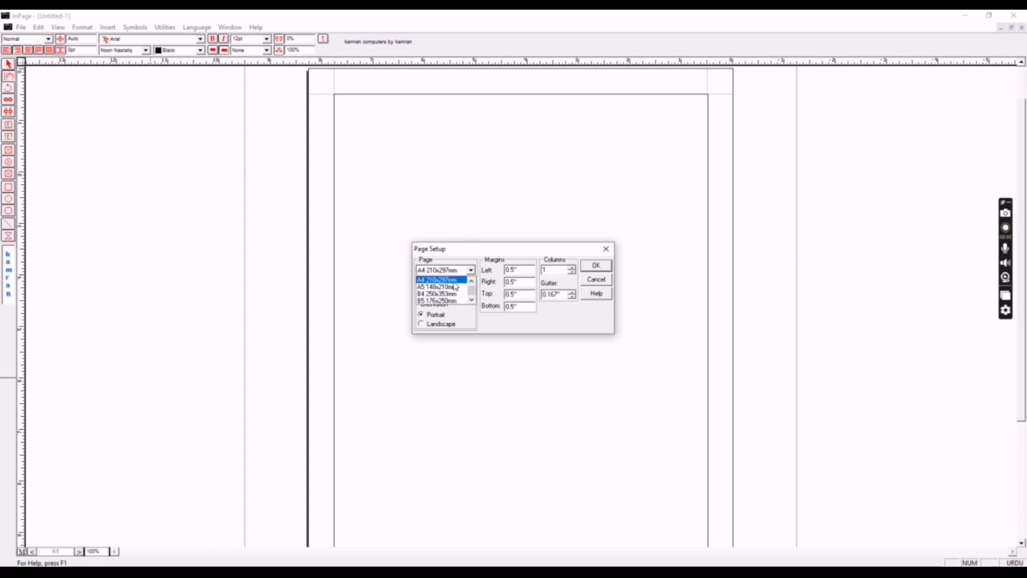
{"action": "scroll", "coordinate": [461, 290], "scroll_direction": "down", "scroll_amount": 2}
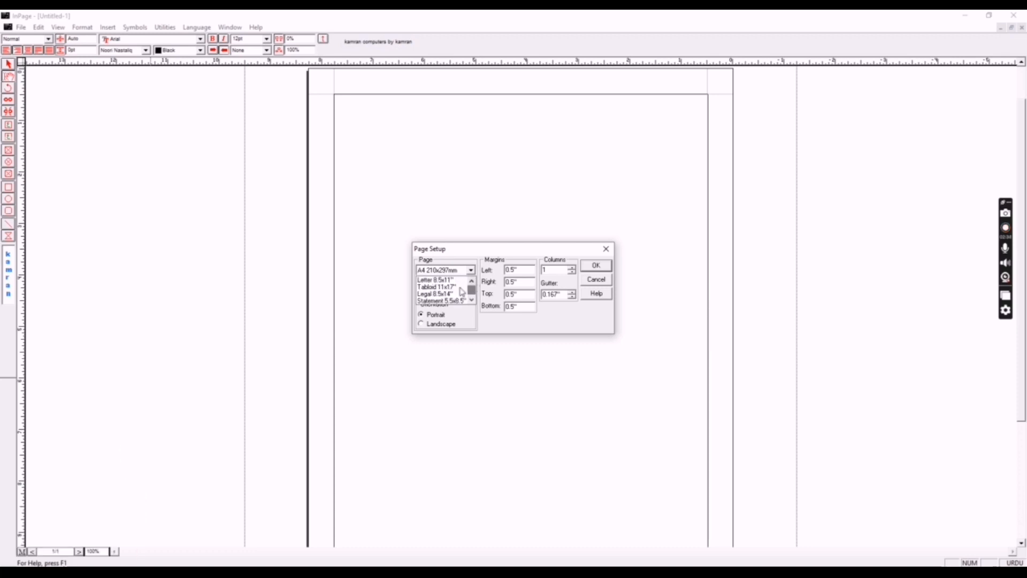
{"action": "left_click", "coordinate": [454, 294]}
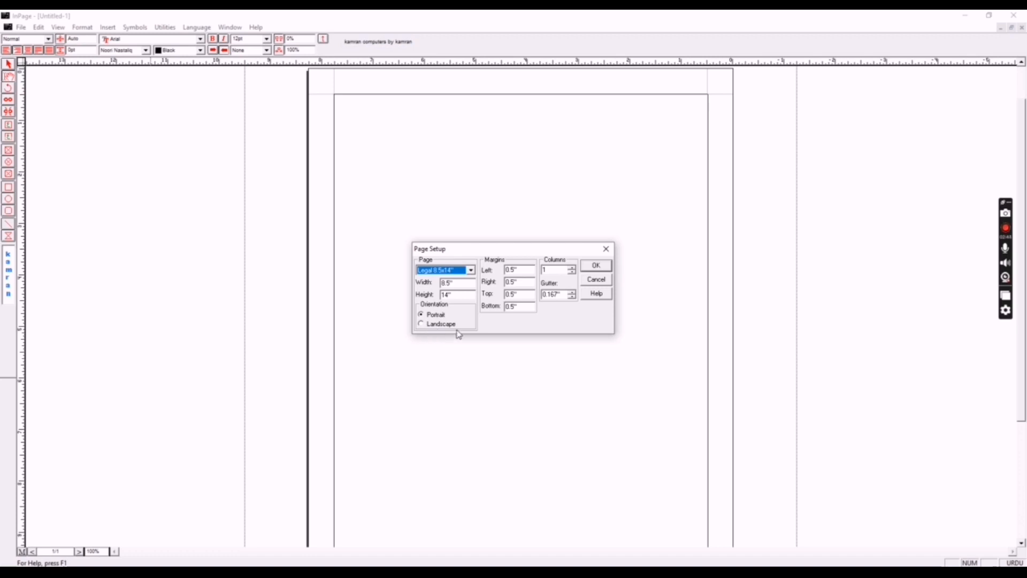
Step: Set the left, right, top and bottom page margins to 1 inch and apply the page setup
{"action": "double_click", "coordinate": [526, 271]}
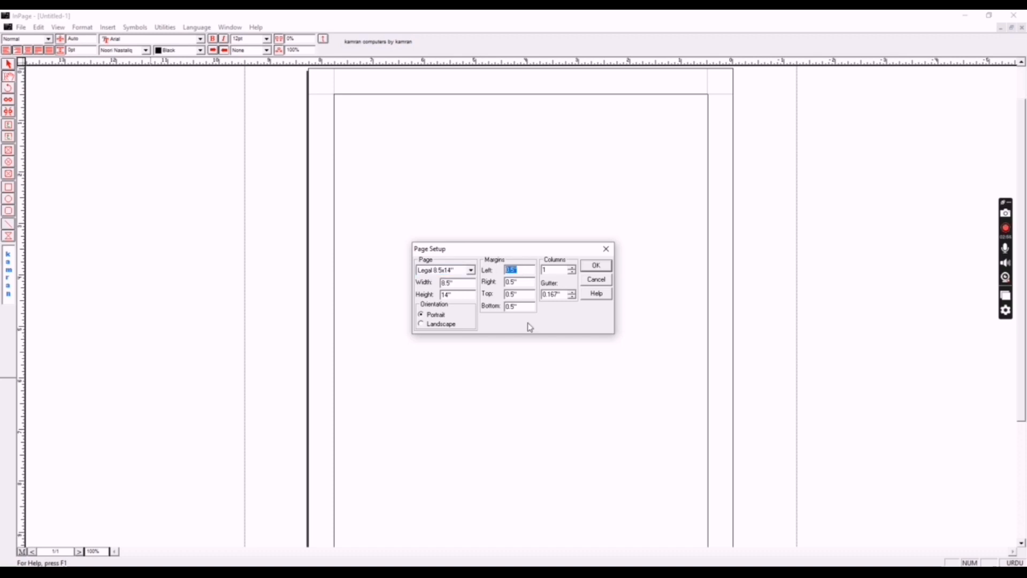
{"action": "type", "text": "1"}
{"action": "key", "text": "Tab"}
{"action": "type", "text": "1"}
{"action": "key", "text": "Tab"}
{"action": "type", "text": "1"}
{"action": "key", "text": "Tab"}
{"action": "type", "text": "1"}
{"action": "key", "text": "Tab"}
{"action": "left_click", "coordinate": [597, 271]}
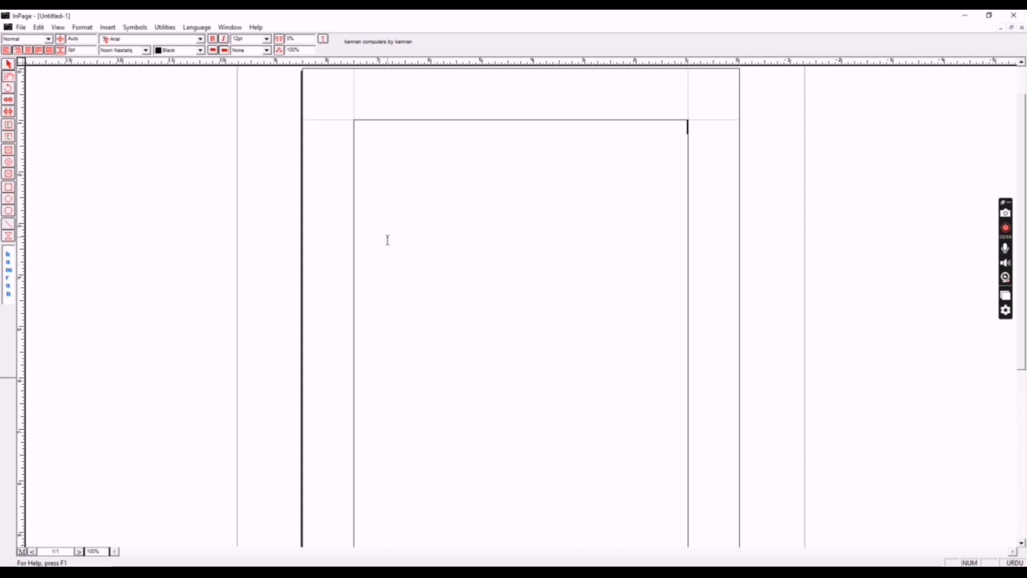
Step: Draw a text box about 5.42 inches wide and 2.88 inches high inside the upper part of the page margins
{"action": "key", "text": "F7"}
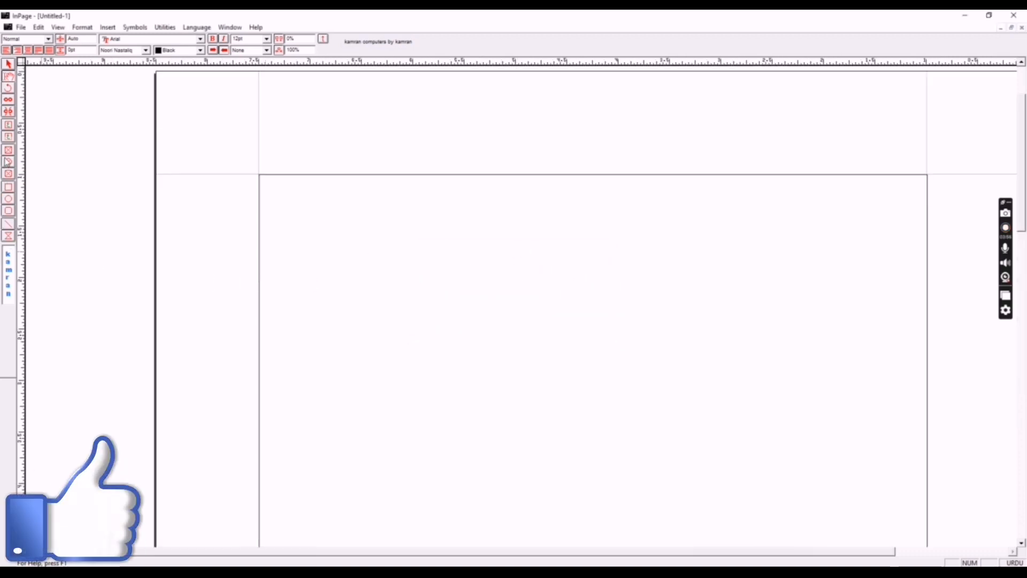
{"action": "left_click", "coordinate": [8, 127]}
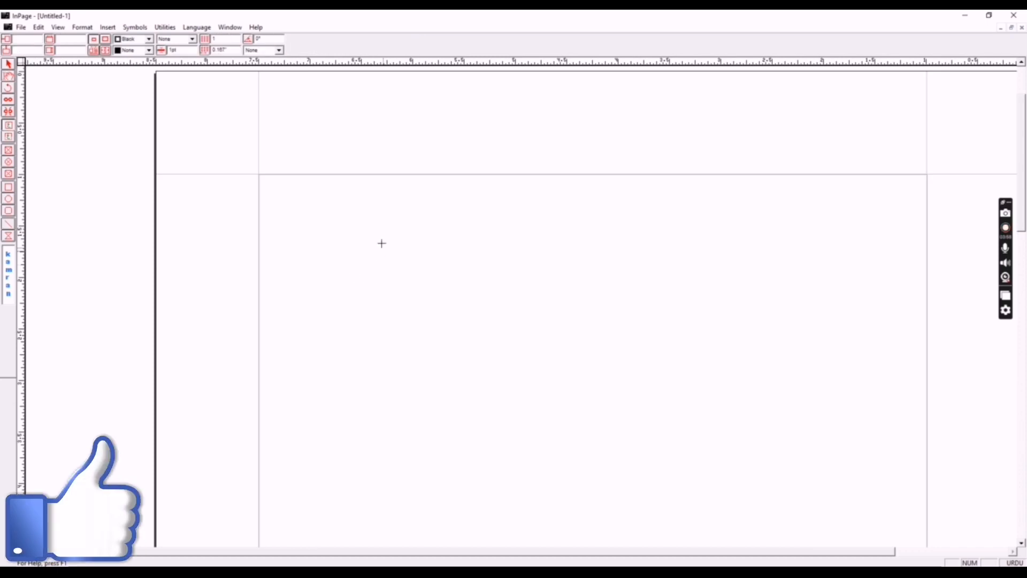
{"action": "left_click_drag", "start_coordinate": [321, 207], "coordinate": [879, 503]}
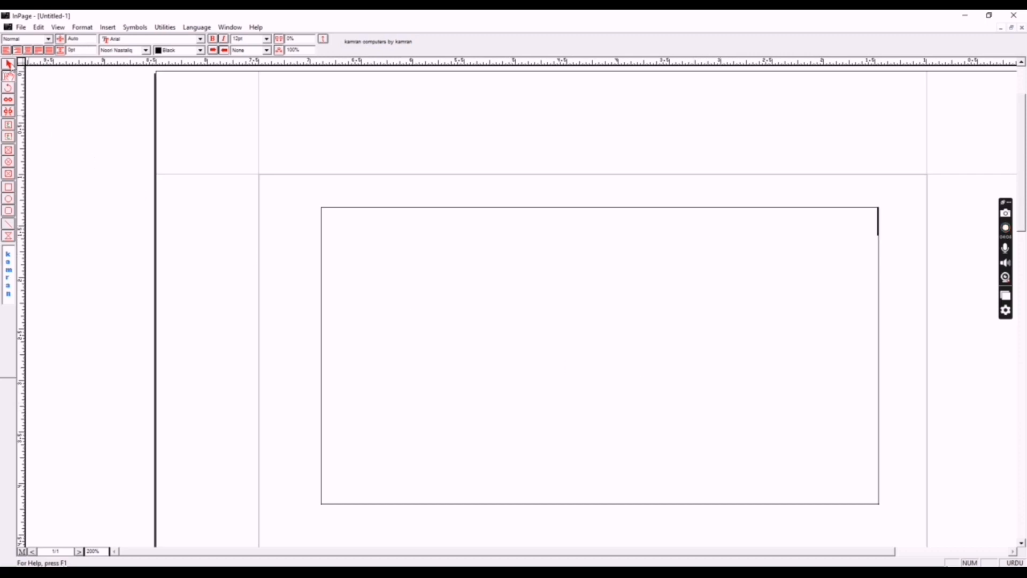
Step: Divide the drawn text box into 3 columns and place the text cursor in it
{"action": "left_click", "coordinate": [9, 65]}
{"action": "left_click", "coordinate": [517, 320]}
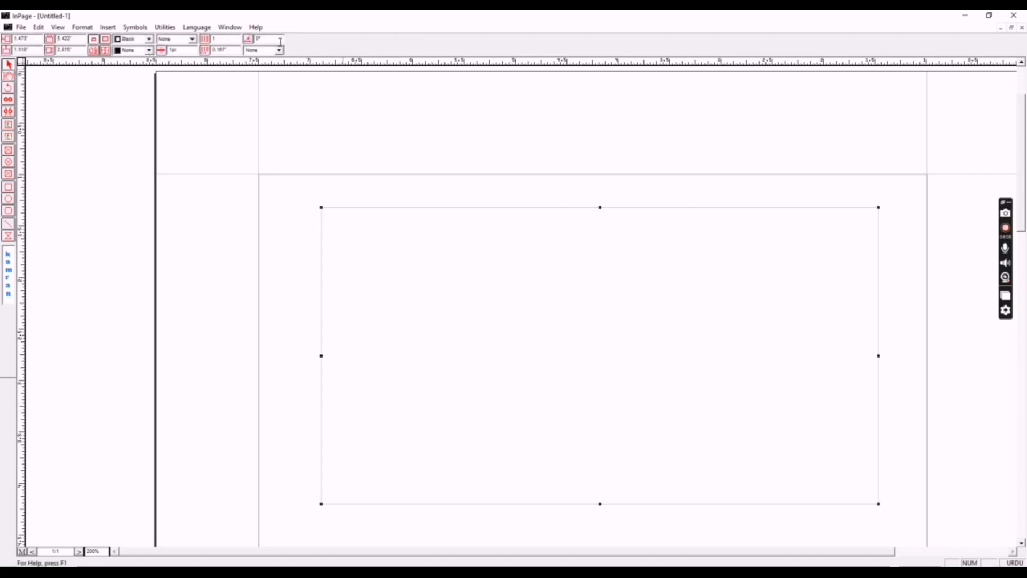
{"action": "left_click_drag", "start_coordinate": [218, 40], "coordinate": [203, 43]}
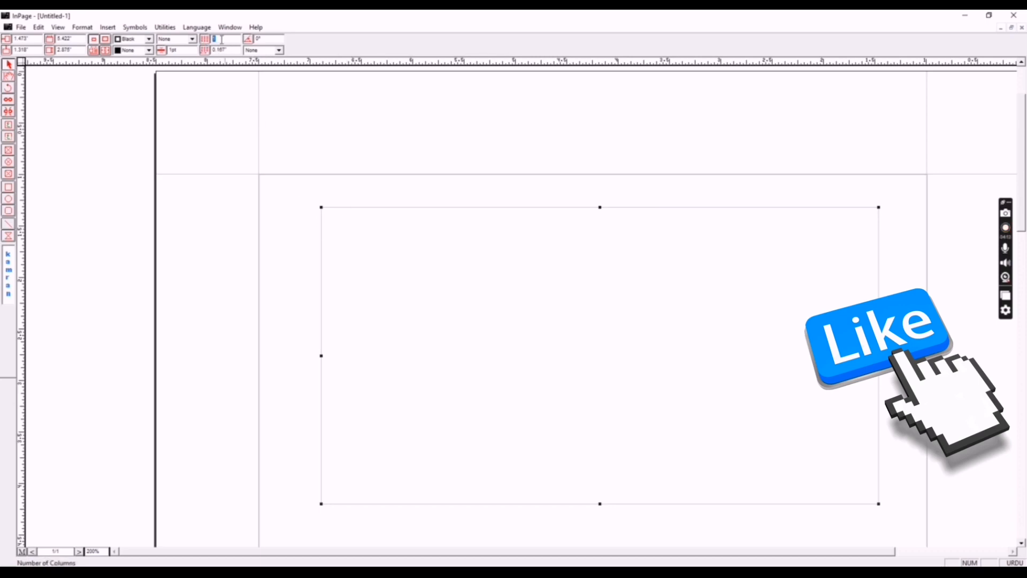
{"action": "type", "text": "3"}
{"action": "key", "text": "Return"}
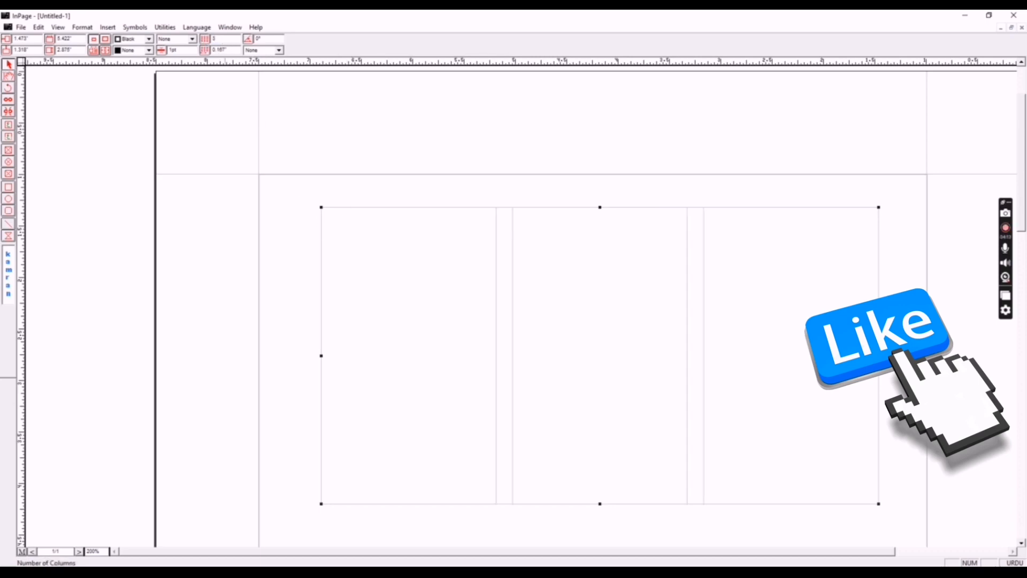
{"action": "left_click", "coordinate": [21, 81]}
{"action": "left_click", "coordinate": [722, 278]}
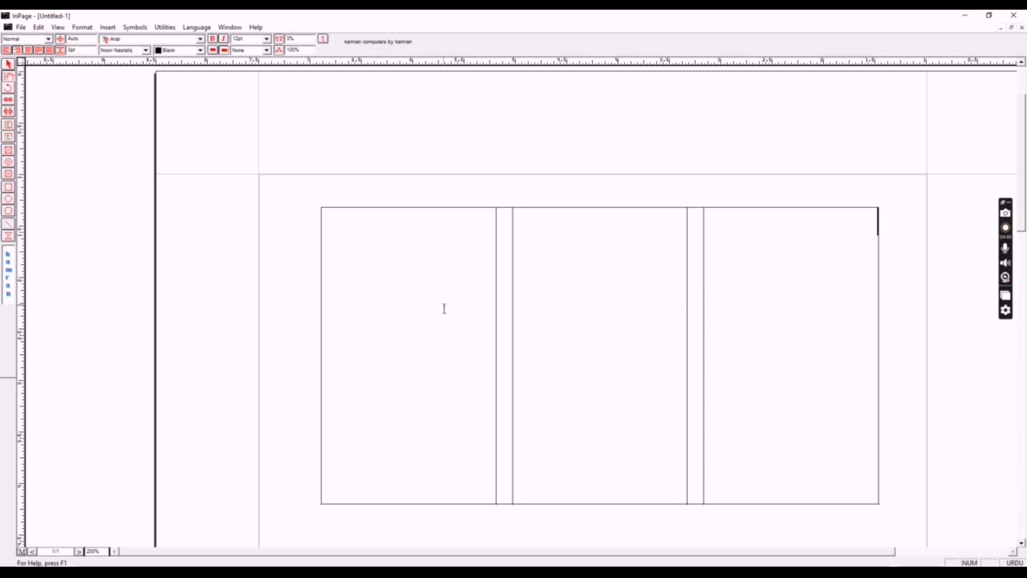
Step: Delete the three-column text box from the page
{"action": "key", "text": "Escape"}
{"action": "left_click", "coordinate": [538, 326]}
{"action": "key", "text": "Delete"}
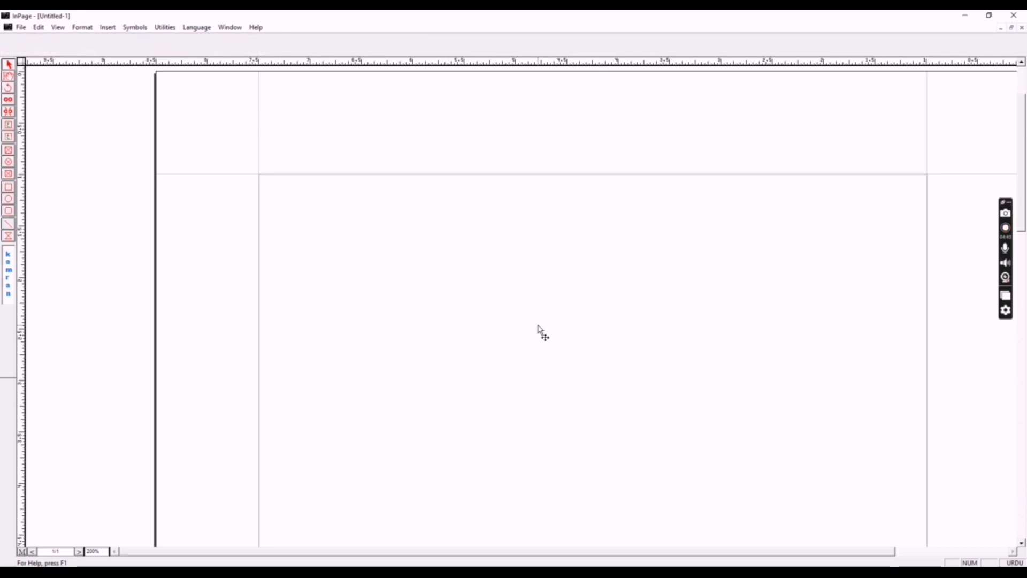
Step: Insert a table with 3 rows and 5 columns and automatic column width in the page's main text area
{"action": "key", "text": "Escape"}
{"action": "left_click", "coordinate": [623, 293]}
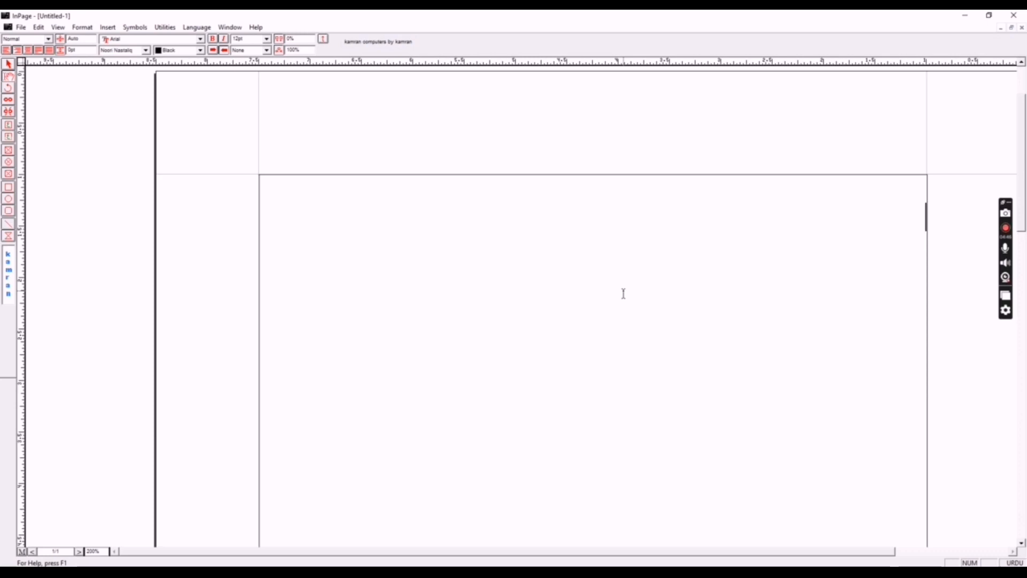
{"action": "left_click", "coordinate": [108, 27]}
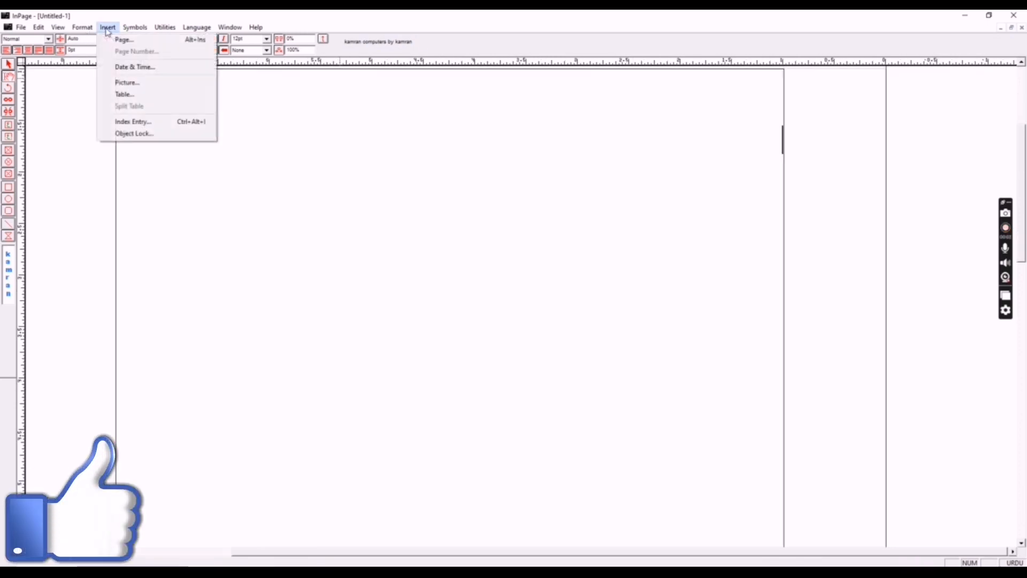
{"action": "left_click", "coordinate": [135, 96]}
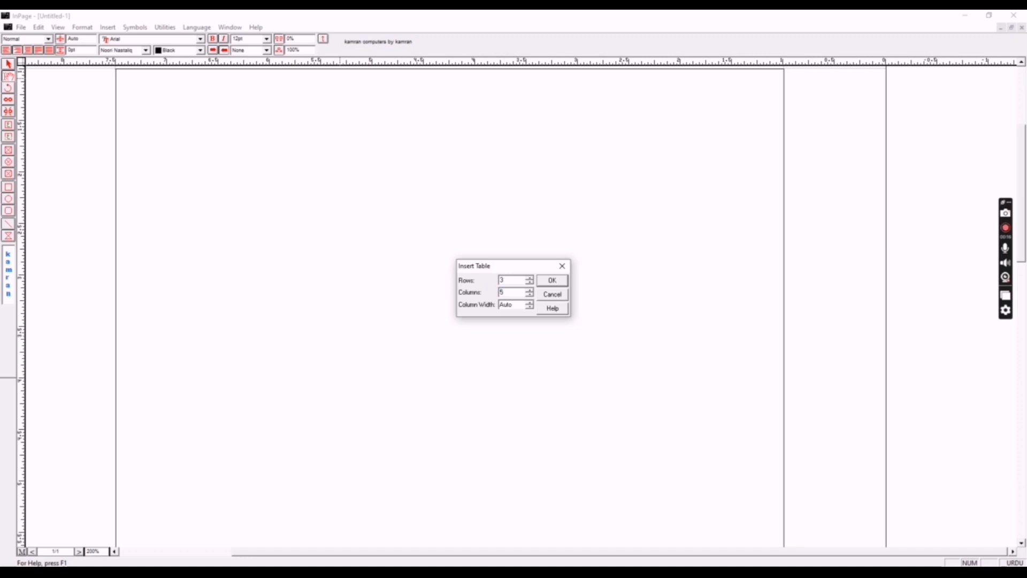
{"action": "left_click", "coordinate": [560, 282]}
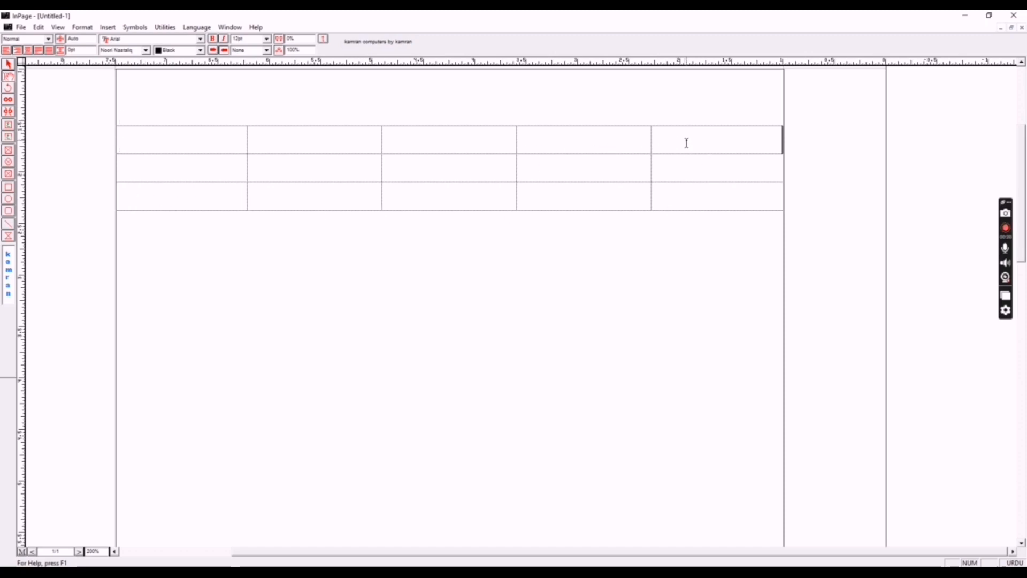
Step: Apply a solid line border style to all cells of the table through Table Format
{"action": "left_click_drag", "start_coordinate": [686, 144], "coordinate": [175, 196]}
{"action": "right_click", "coordinate": [458, 155]}
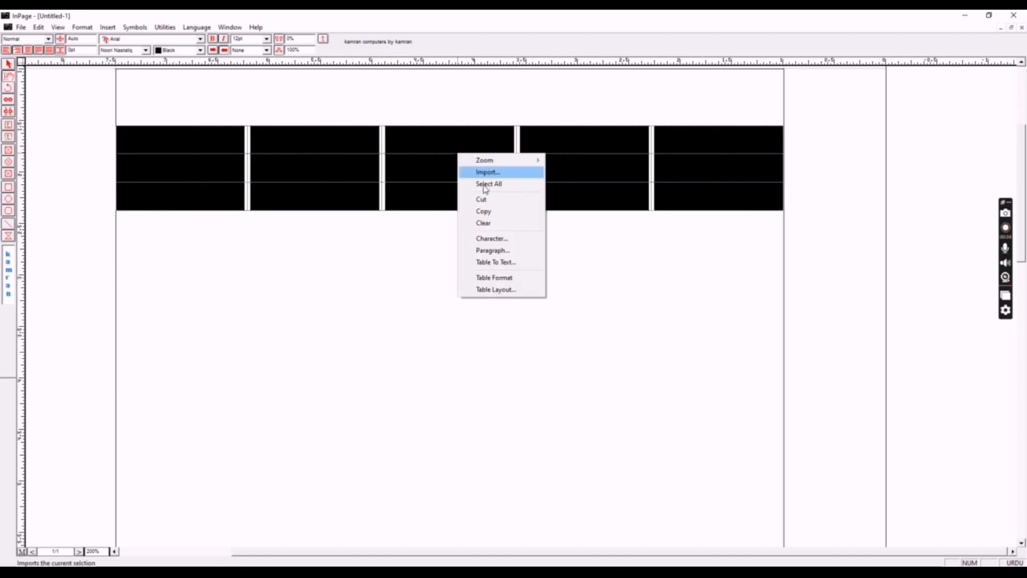
{"action": "left_click", "coordinate": [500, 280]}
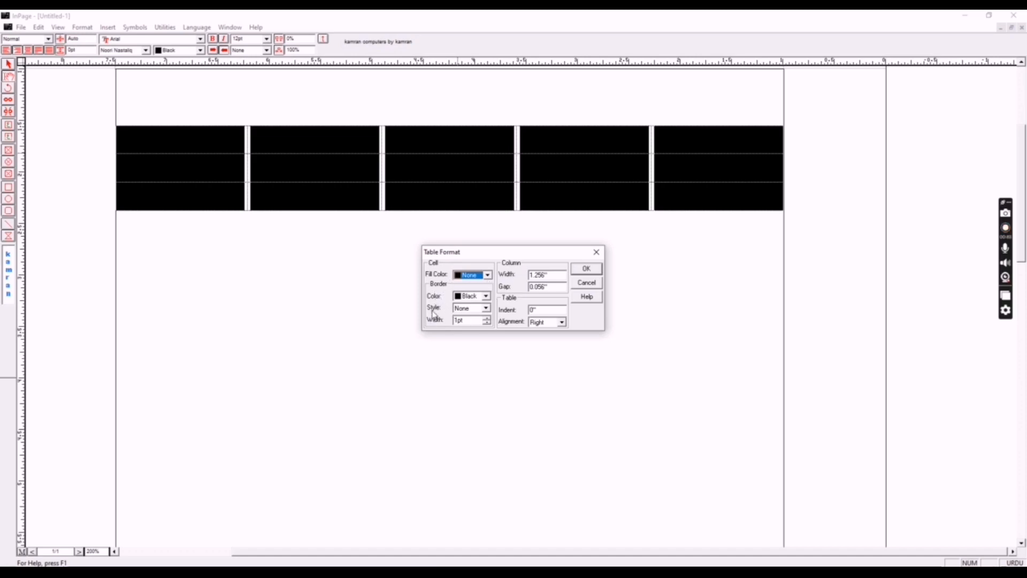
{"action": "left_click", "coordinate": [476, 313]}
{"action": "left_click", "coordinate": [472, 336]}
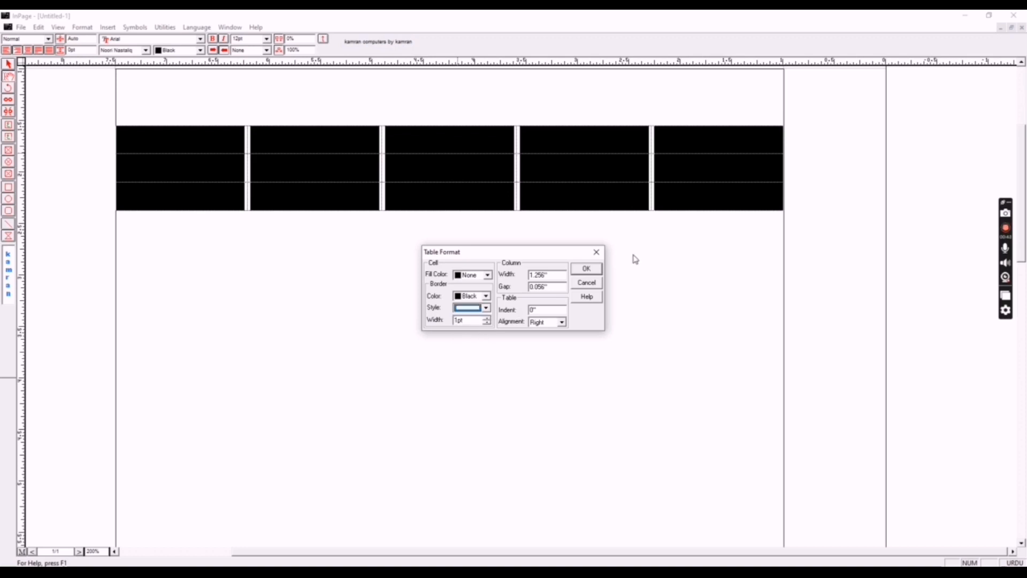
{"action": "left_click", "coordinate": [587, 269]}
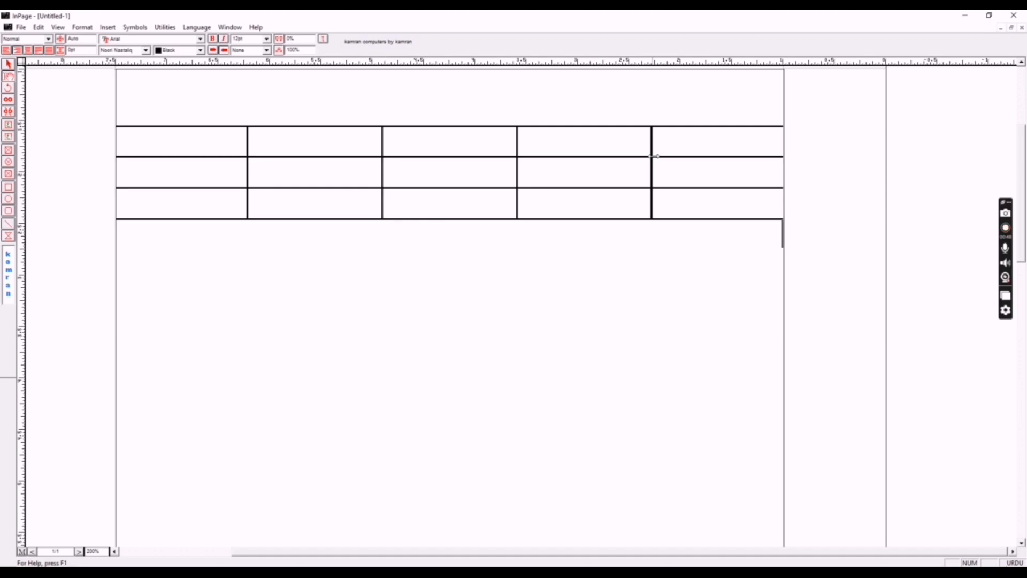
Step: Fill all cells of the table's first row with yellow through Table Format
{"action": "left_click_drag", "start_coordinate": [694, 144], "coordinate": [182, 145]}
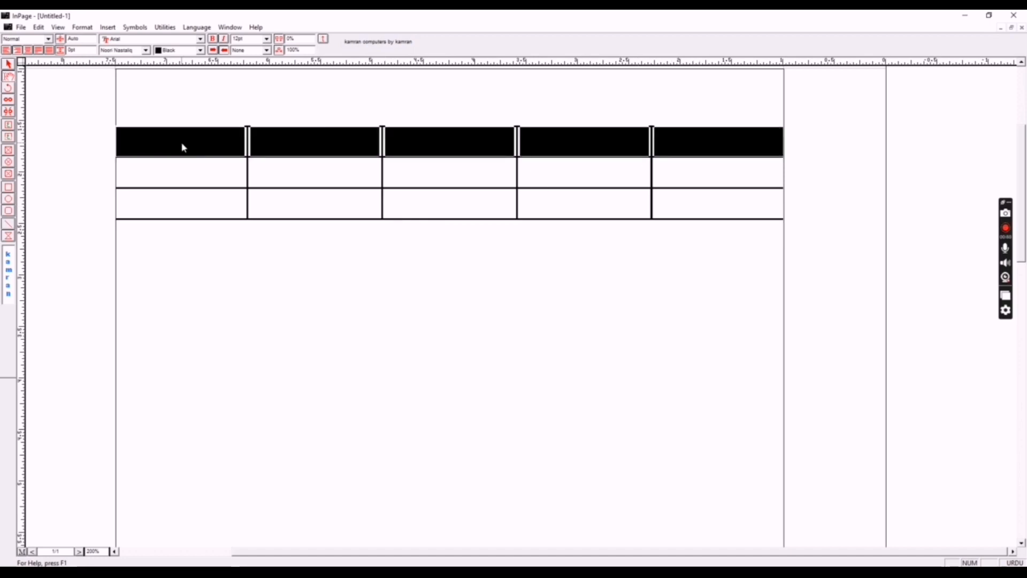
{"action": "right_click", "coordinate": [183, 148]}
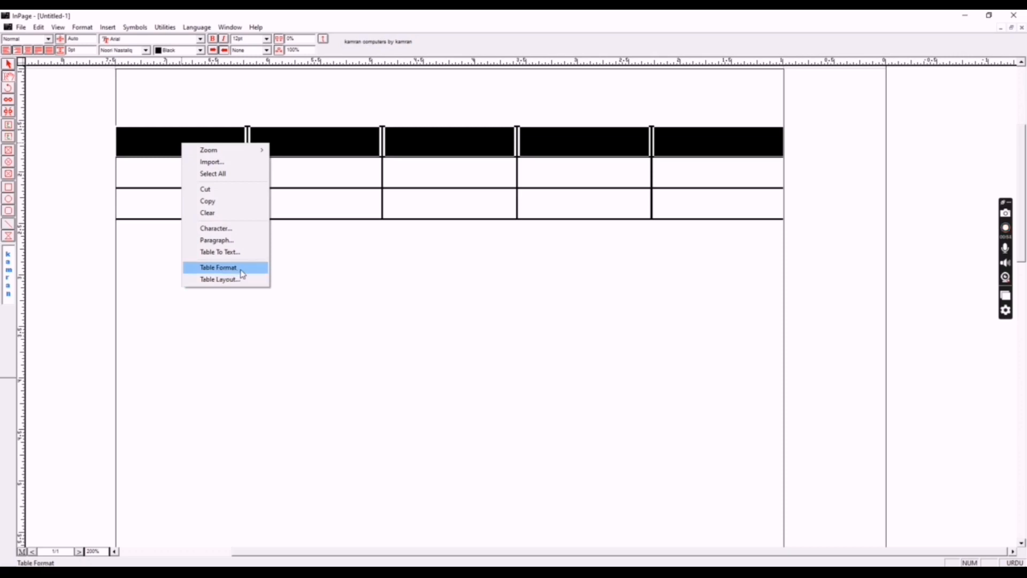
{"action": "left_click", "coordinate": [241, 268]}
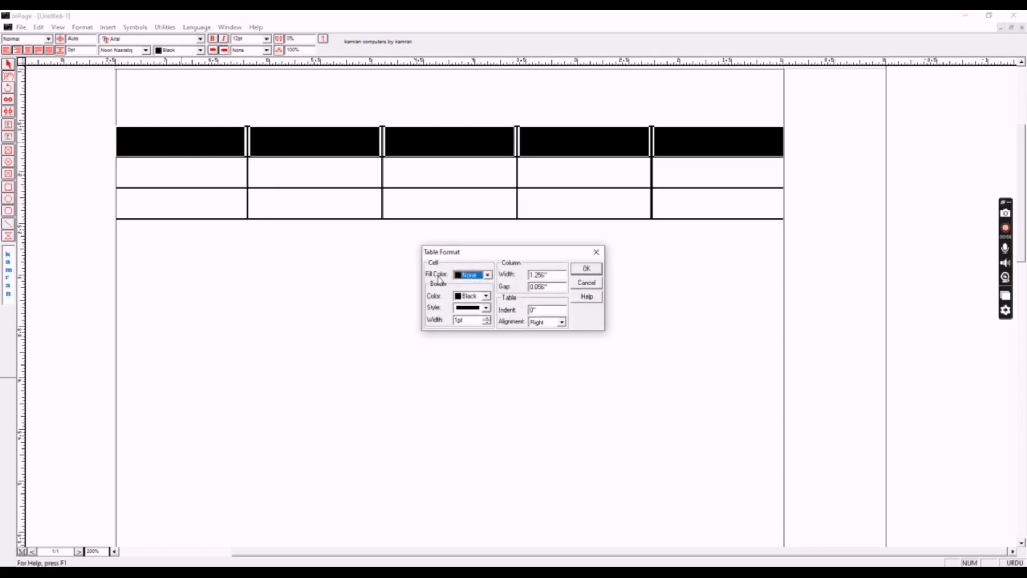
{"action": "left_click", "coordinate": [471, 275]}
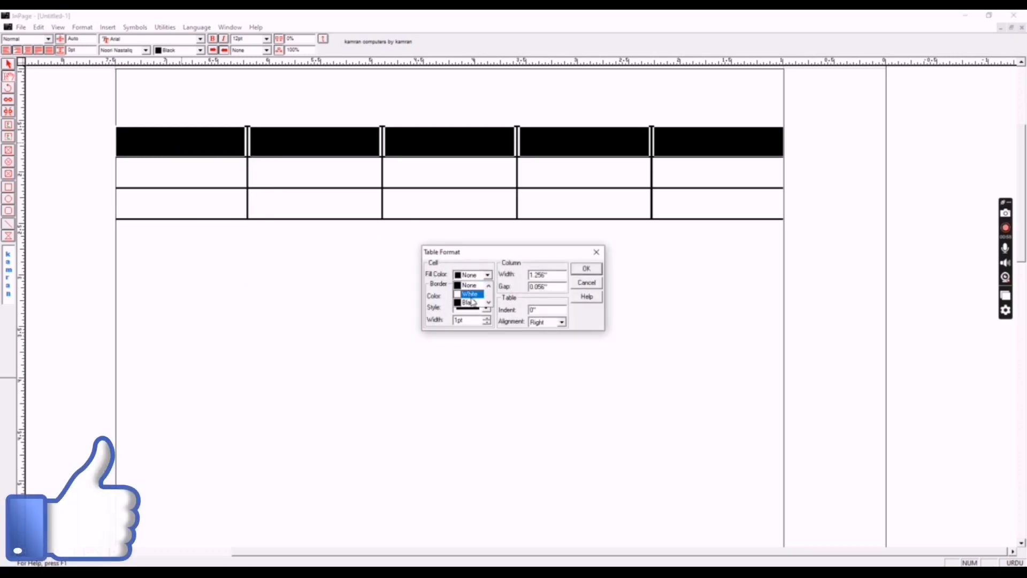
{"action": "scroll", "coordinate": [473, 303], "scroll_direction": "down", "scroll_amount": 2}
{"action": "left_click", "coordinate": [471, 302]}
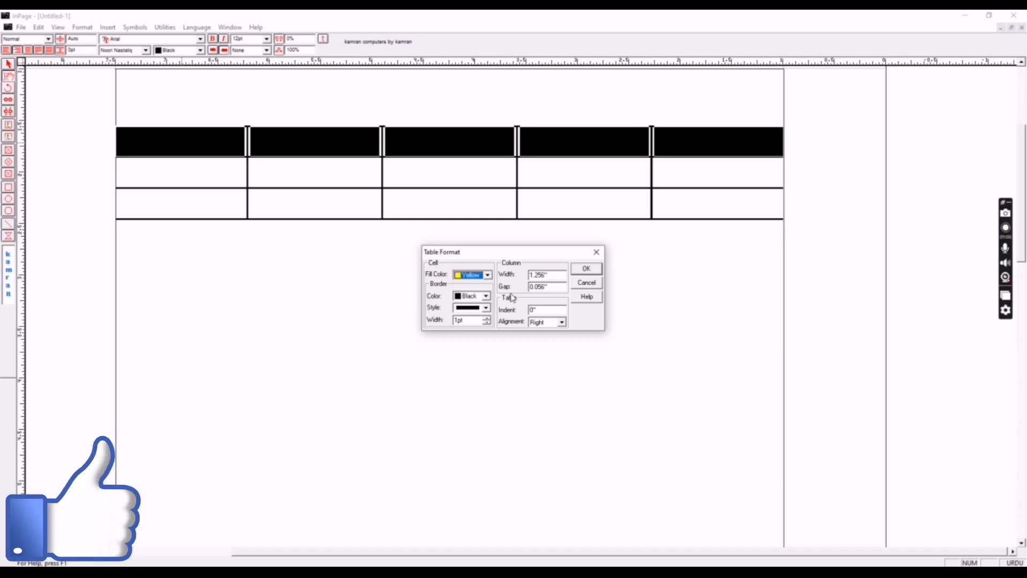
{"action": "left_click", "coordinate": [586, 268]}
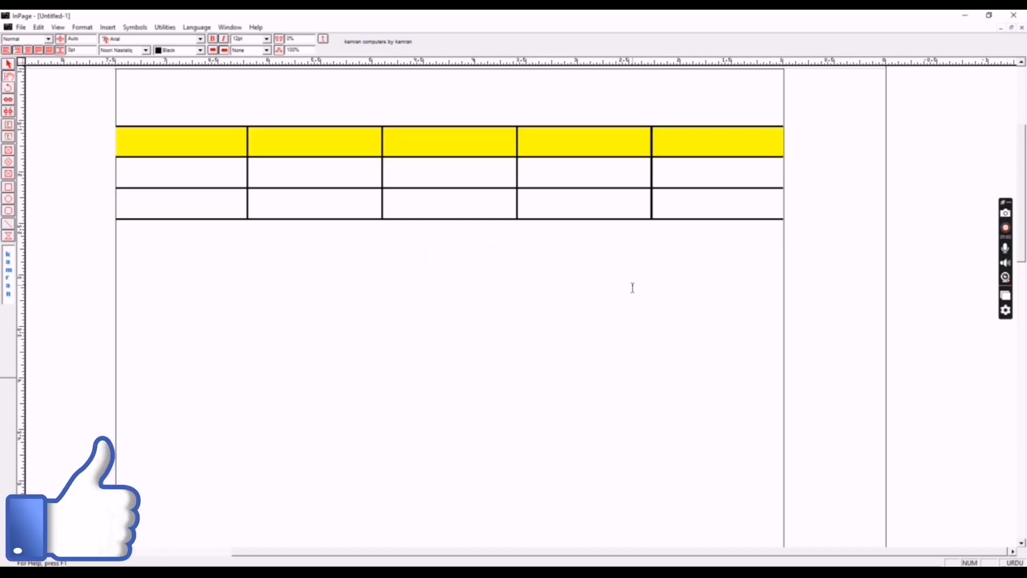
{"action": "left_click", "coordinate": [503, 238]}
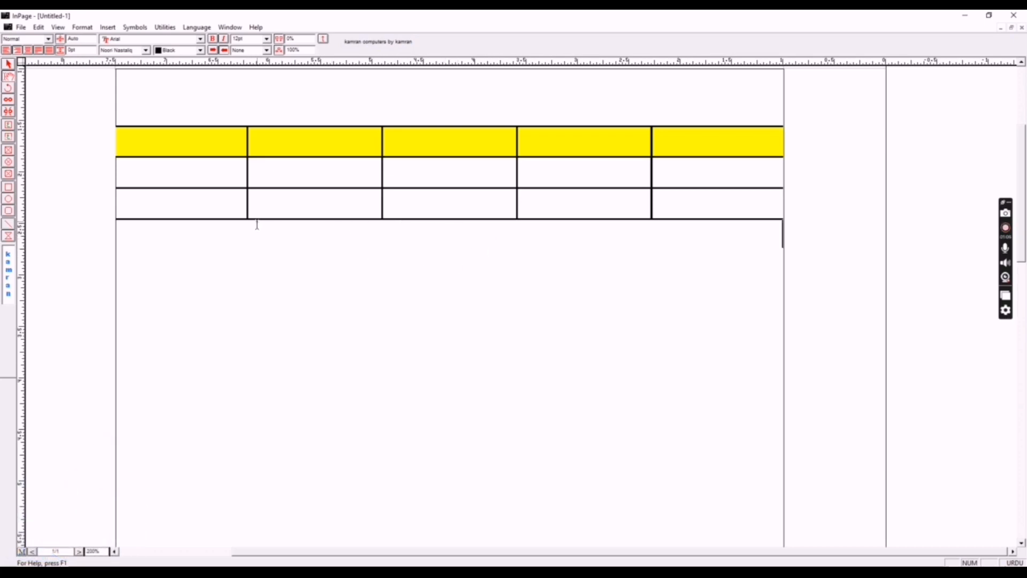
Step: Extend the table to nine rows by advancing cell by cell past its last cell
{"action": "left_click", "coordinate": [187, 210]}
{"action": "key", "text": "Tab"}
{"action": "key", "text": "Tab"}
{"action": "key", "text": "Tab"}
{"action": "key", "text": "Tab"}
{"action": "key", "text": "Tab"}
{"action": "key", "text": "Tab"}
{"action": "key", "text": "Tab"}
{"action": "key", "text": "Tab"}
{"action": "key", "text": "Tab"}
{"action": "key", "text": "Tab"}
{"action": "key", "text": "Tab"}
{"action": "key", "text": "Tab"}
{"action": "key", "text": "Tab"}
{"action": "key", "text": "Tab"}
{"action": "key", "text": "Tab"}
{"action": "key", "text": "Tab"}
{"action": "key", "text": "Tab"}
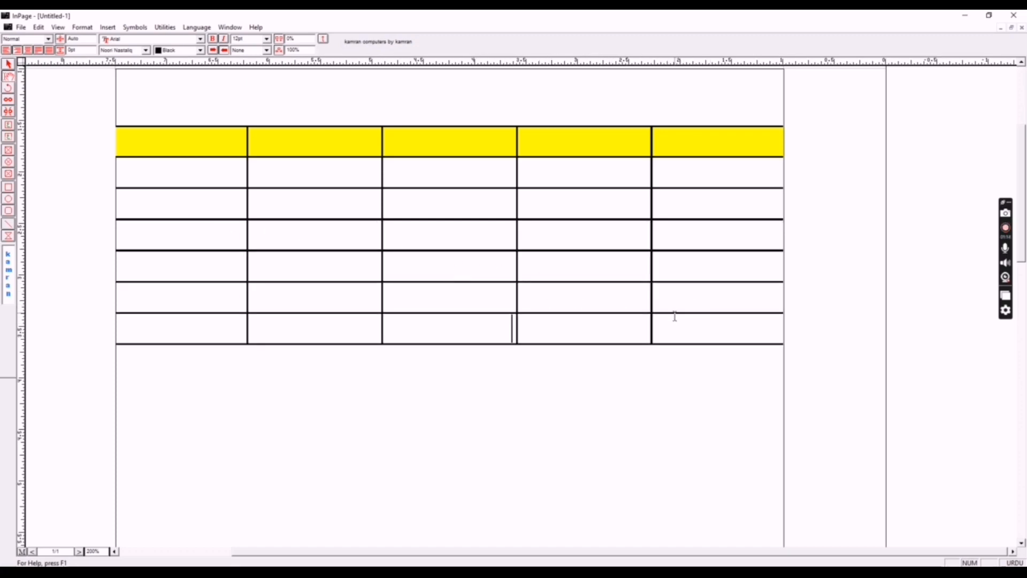
{"action": "key", "text": "Tab"}
{"action": "key", "text": "Tab"}
{"action": "key", "text": "Tab"}
{"action": "key", "text": "Tab"}
{"action": "key", "text": "Tab"}
{"action": "key", "text": "Tab"}
{"action": "key", "text": "Tab"}
{"action": "key", "text": "Tab"}
{"action": "key", "text": "Tab"}
{"action": "key", "text": "Tab"}
{"action": "key", "text": "Tab"}
Step: Delete the table's last three rows through Table Layout
{"action": "left_click_drag", "start_coordinate": [690, 340], "coordinate": [210, 393]}
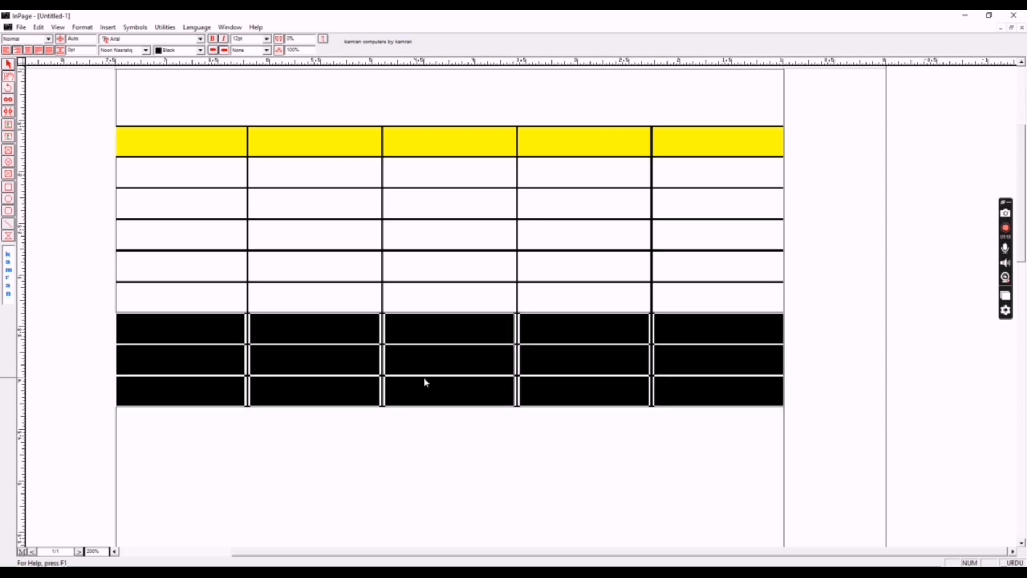
{"action": "right_click", "coordinate": [438, 366]}
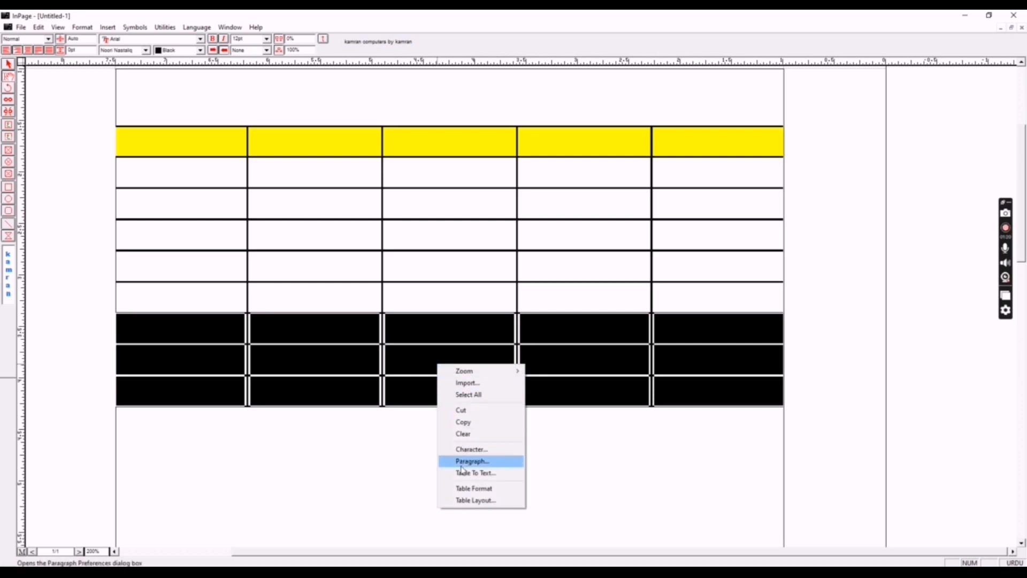
{"action": "left_click", "coordinate": [491, 488]}
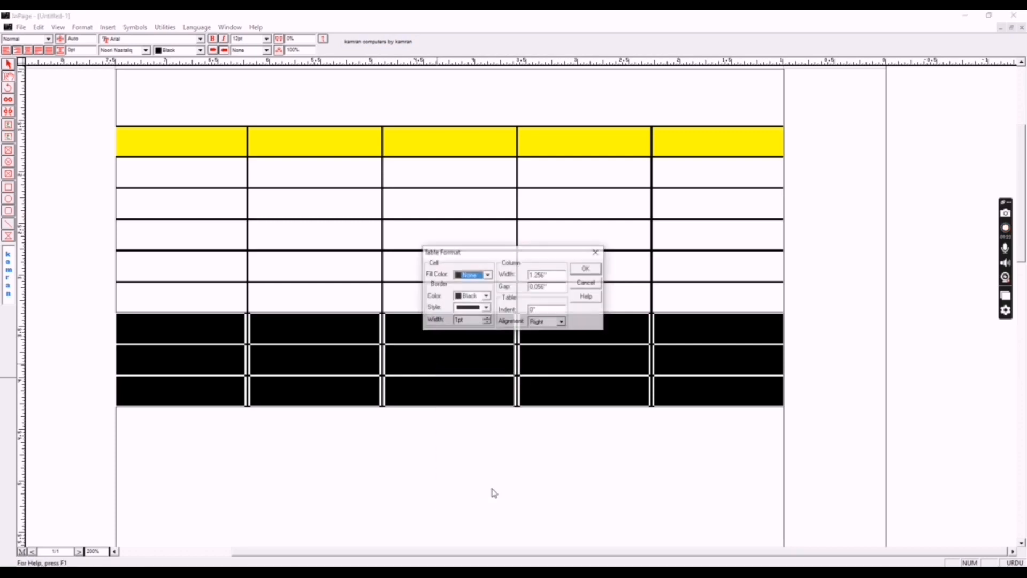
{"action": "left_click", "coordinate": [587, 284]}
{"action": "right_click", "coordinate": [455, 347]}
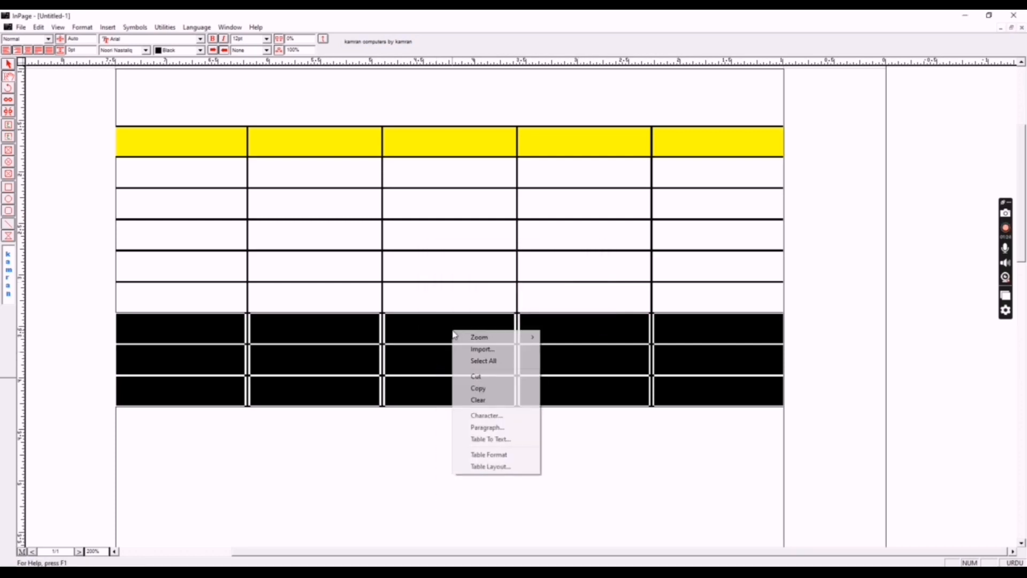
{"action": "left_click", "coordinate": [509, 467]}
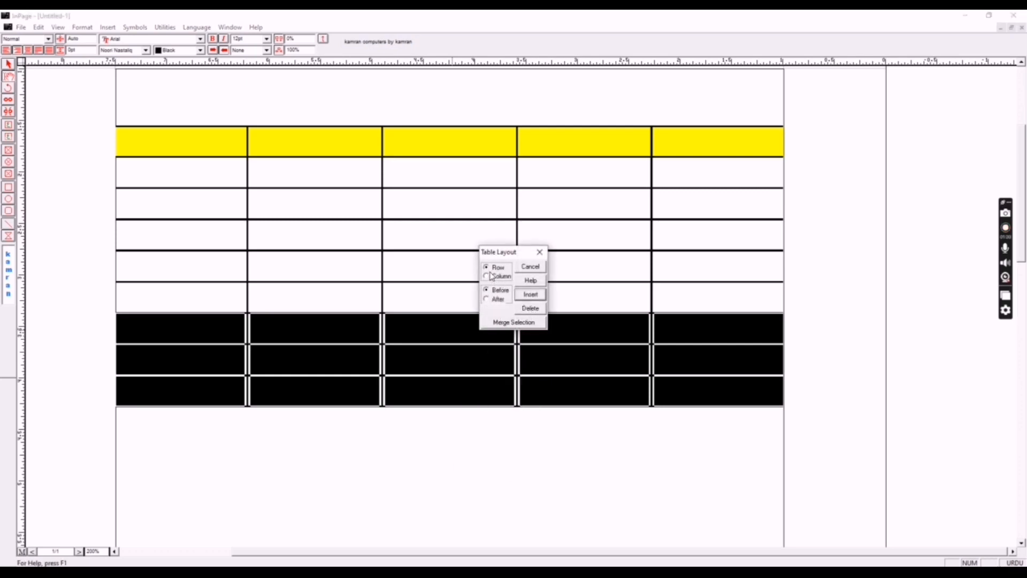
{"action": "left_click", "coordinate": [530, 309]}
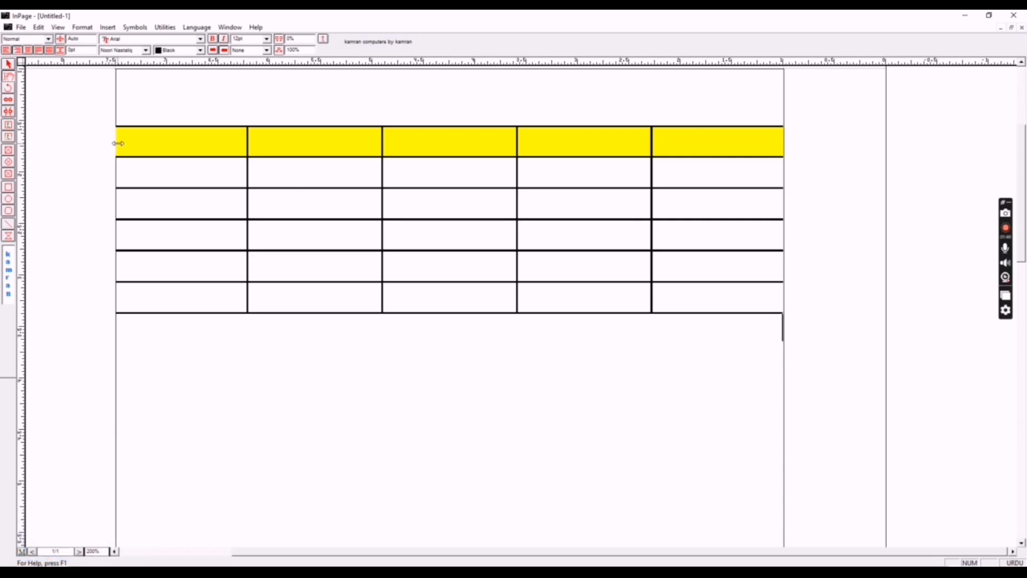
Step: Narrow the table's leftmost column and insert another column at that edge with the Column and Before options of Table Layout
{"action": "left_click_drag", "start_coordinate": [118, 143], "coordinate": [179, 185]}
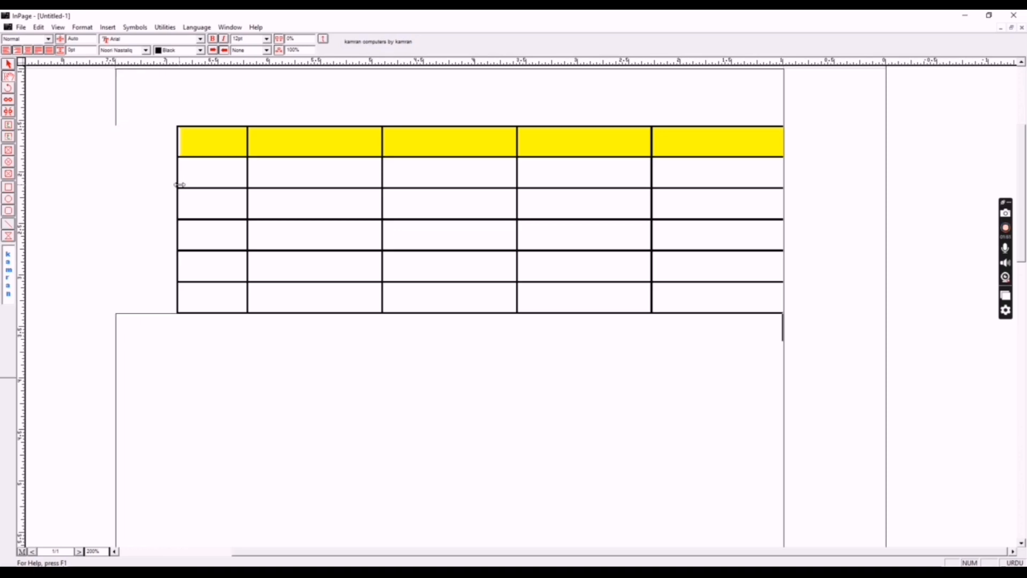
{"action": "right_click", "coordinate": [194, 146]}
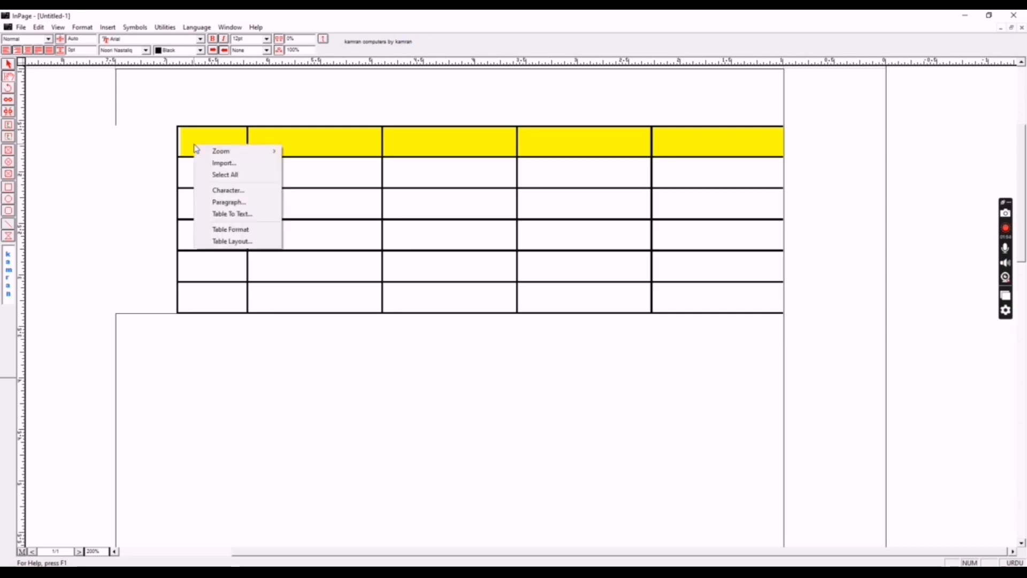
{"action": "left_click", "coordinate": [244, 242]}
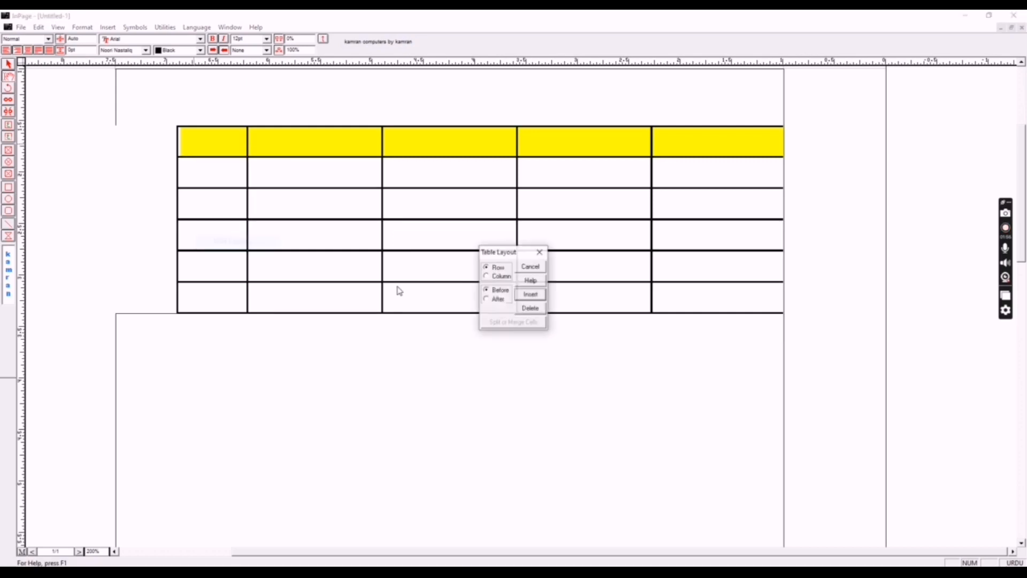
{"action": "left_click", "coordinate": [494, 278]}
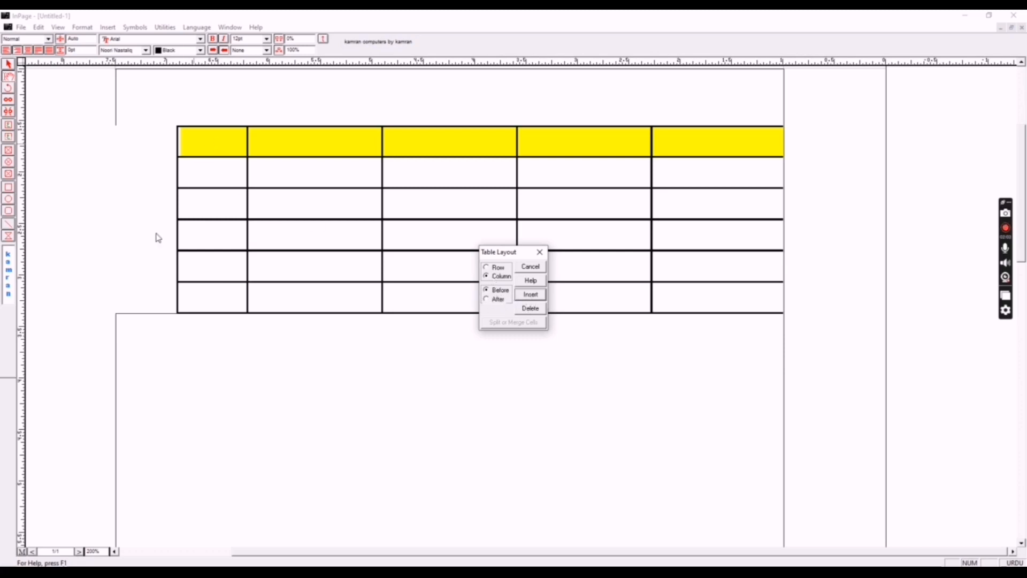
{"action": "left_click", "coordinate": [531, 294]}
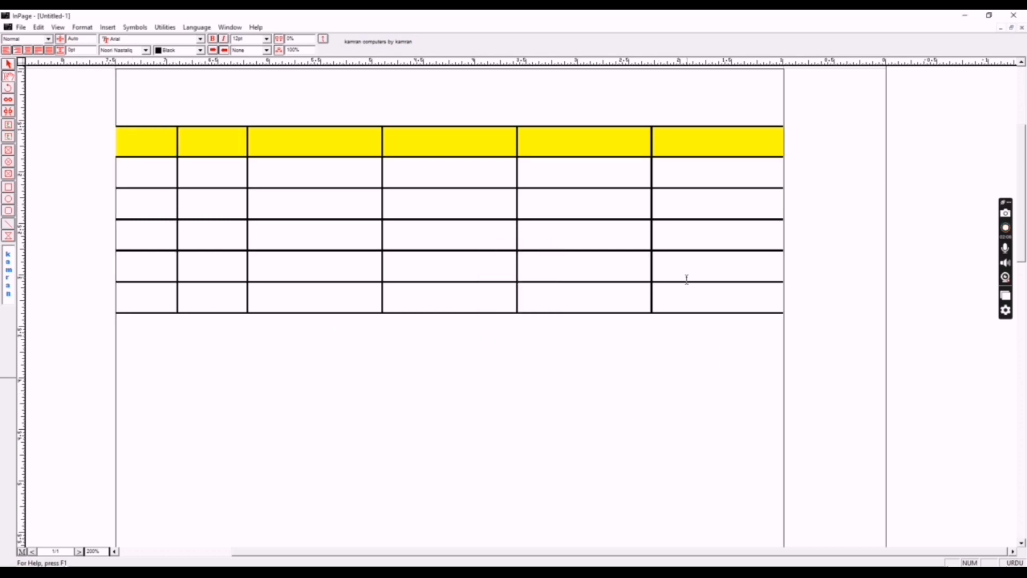
Step: Merge all cells of the yellow first row into a single cell through Table Layout
{"action": "left_click_drag", "start_coordinate": [685, 147], "coordinate": [167, 141]}
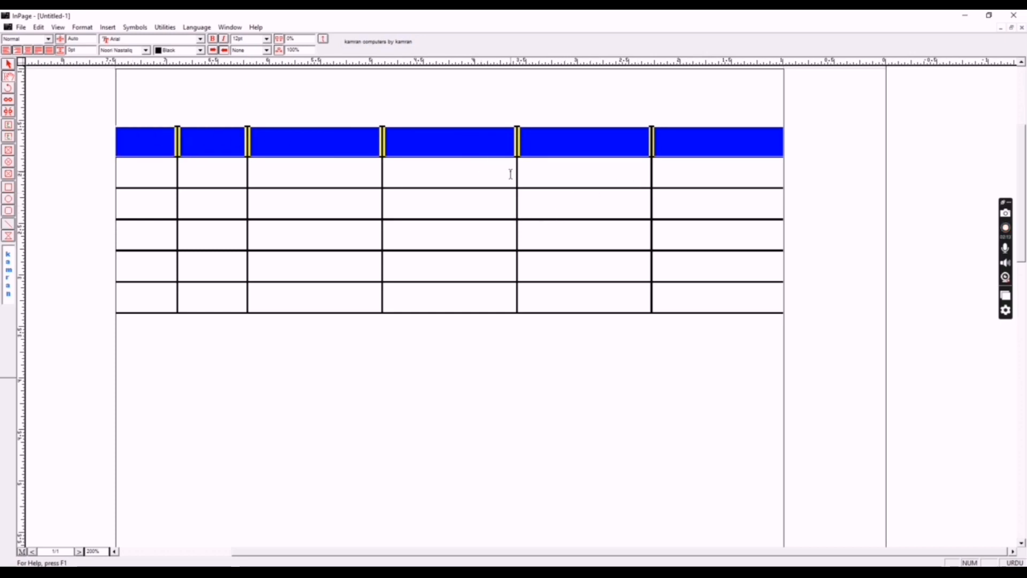
{"action": "right_click", "coordinate": [454, 149]}
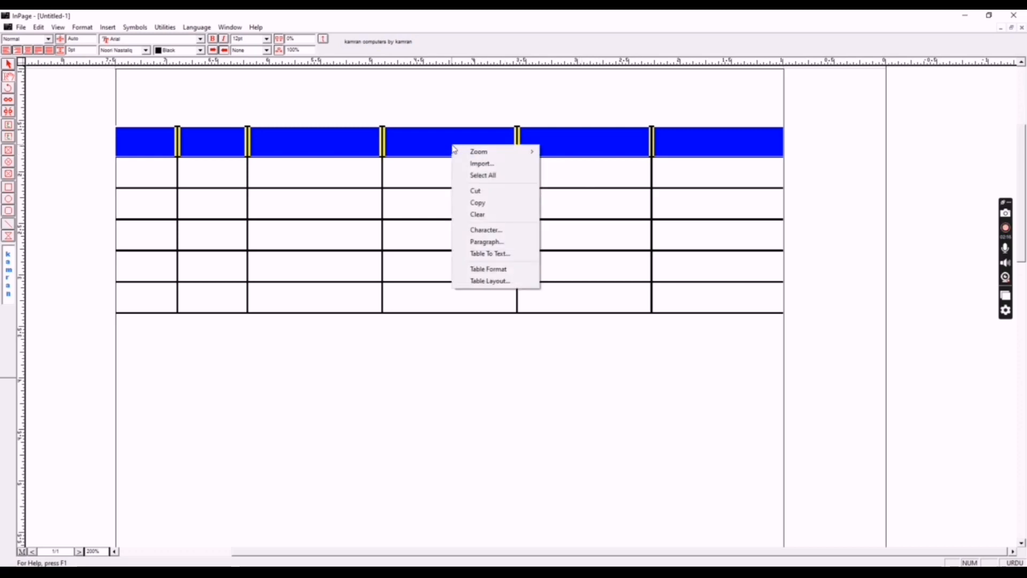
{"action": "left_click", "coordinate": [501, 284]}
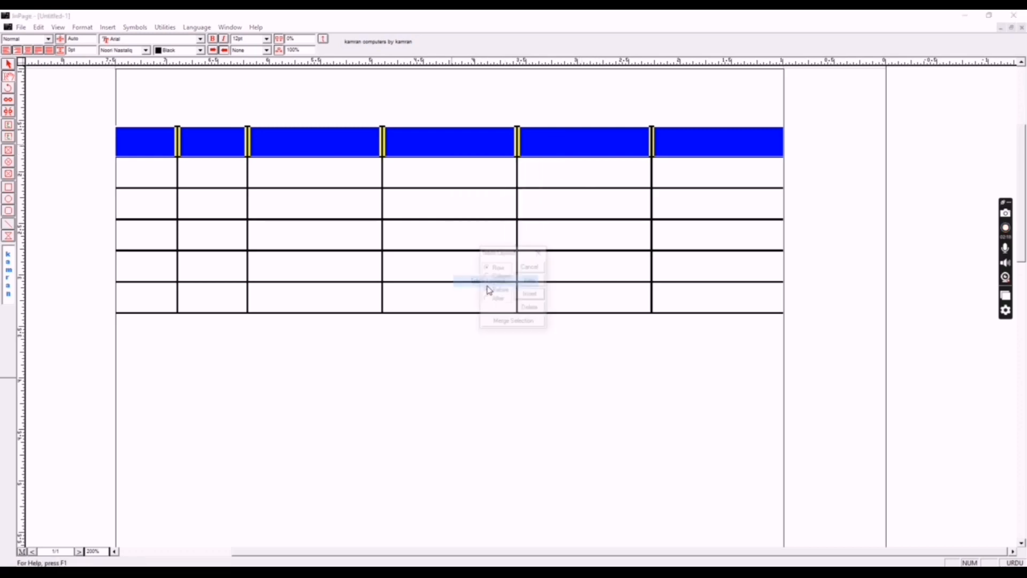
{"action": "left_click", "coordinate": [518, 322]}
{"action": "left_click", "coordinate": [582, 257]}
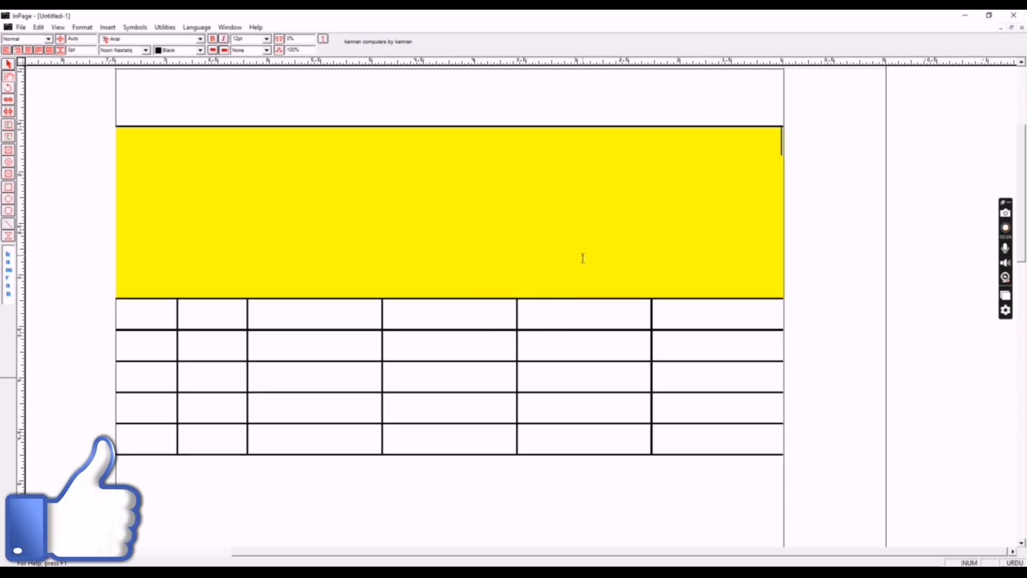
Step: Delete the whole table from the page's main text area
{"action": "key", "text": "ctrl+a"}
{"action": "key", "text": "Delete"}
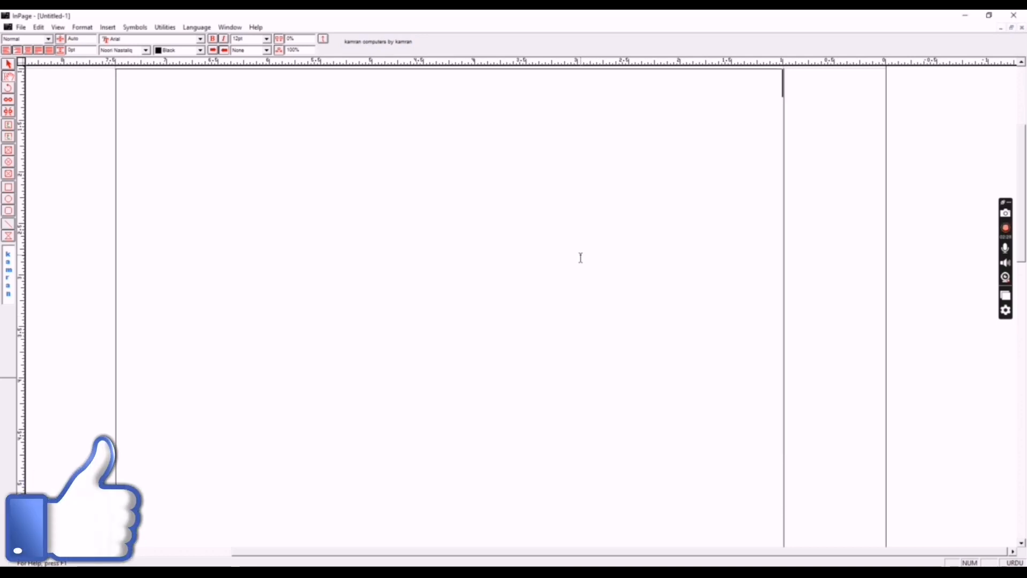
Step: Add two blank lines in the empty text area and insert the laptop and coffee photo as a picture
{"action": "key", "text": "Return"}
{"action": "key", "text": "Return"}
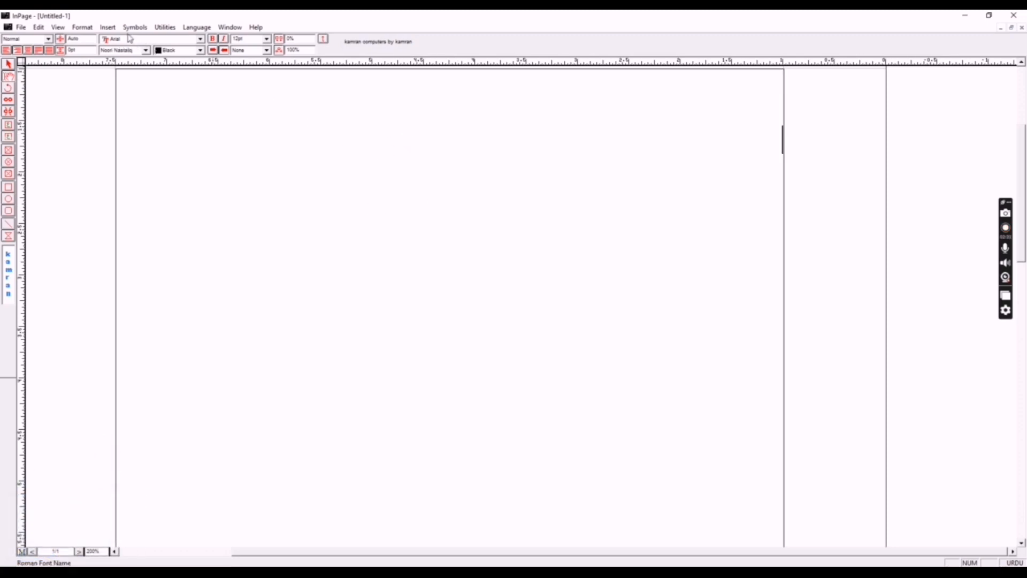
{"action": "left_click", "coordinate": [108, 27]}
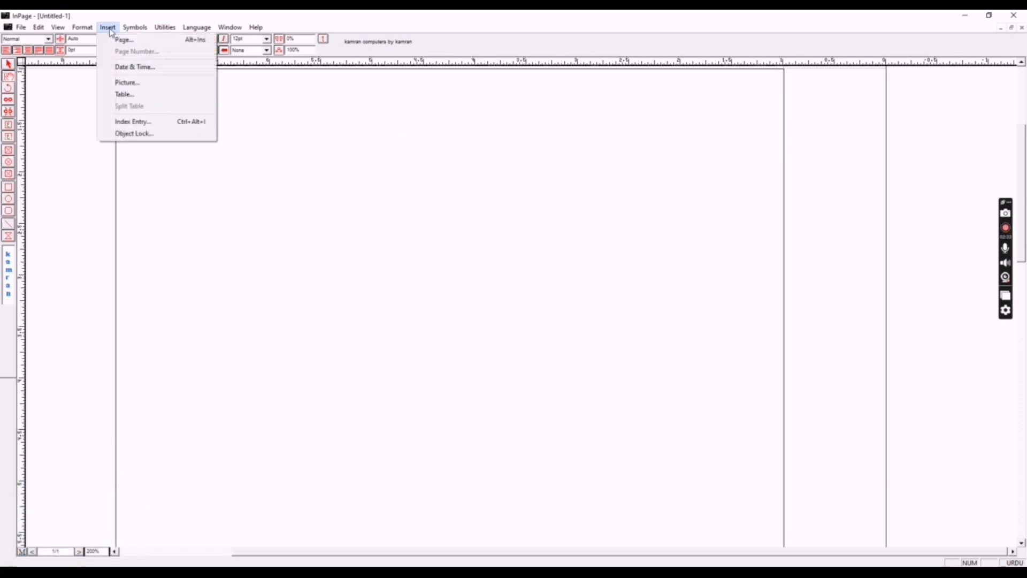
{"action": "left_click", "coordinate": [139, 89]}
{"action": "left_click", "coordinate": [608, 298]}
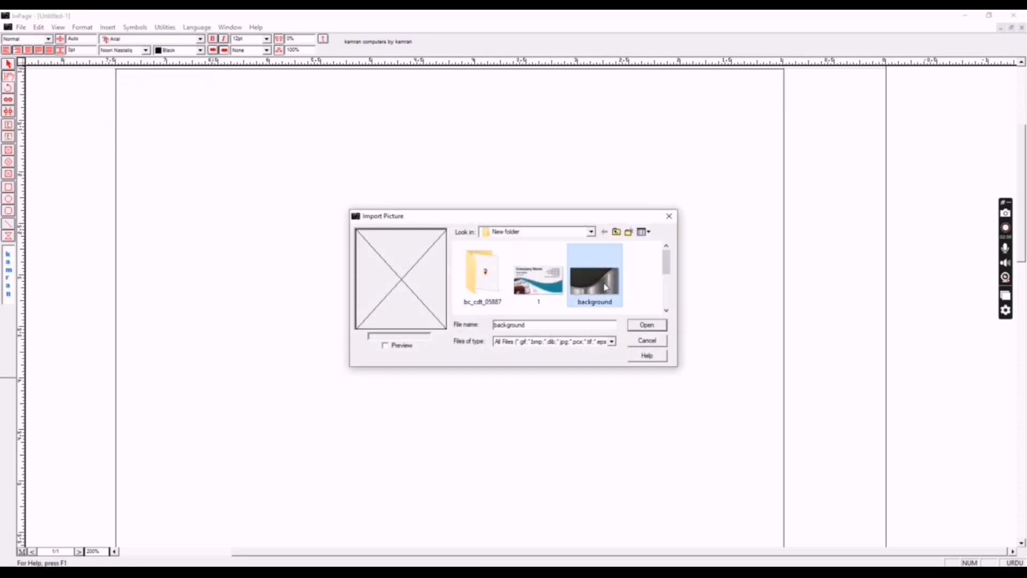
{"action": "scroll", "coordinate": [608, 298], "scroll_direction": "down", "scroll_amount": 2}
{"action": "double_click", "coordinate": [603, 291]}
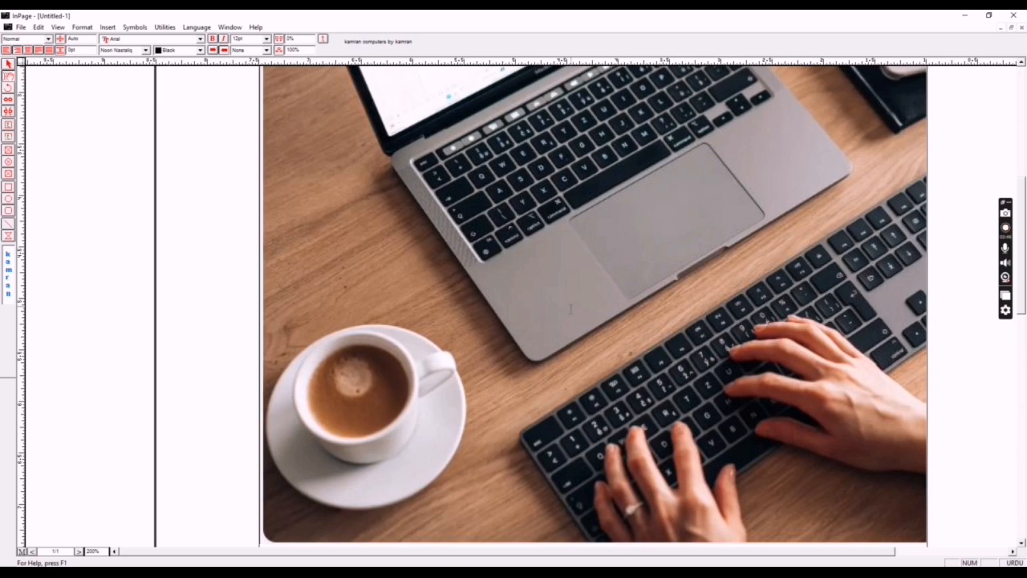
Step: Delete the inserted laptop and coffee photo from the text area
{"action": "key", "text": "ctrl+a"}
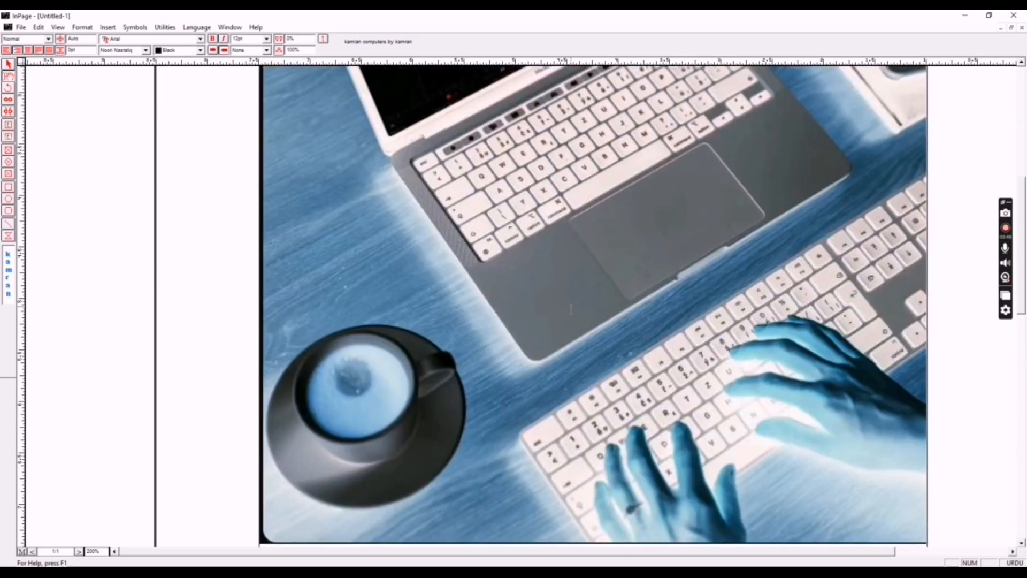
{"action": "key", "text": "Delete"}
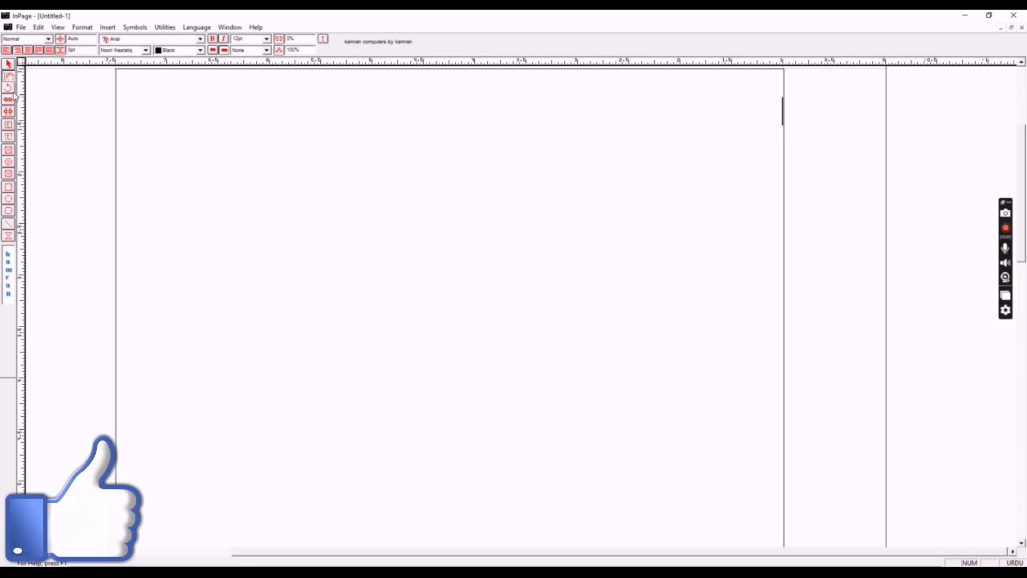
Step: Draw a small rectangular text box in the upper middle of the page and delete it
{"action": "left_click", "coordinate": [9, 127]}
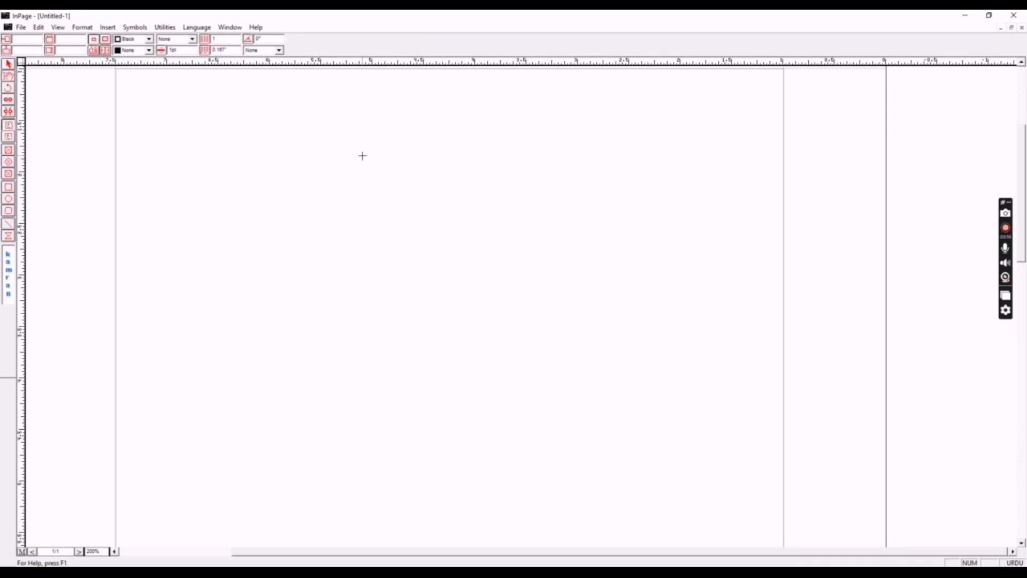
{"action": "left_click_drag", "start_coordinate": [325, 149], "coordinate": [518, 289]}
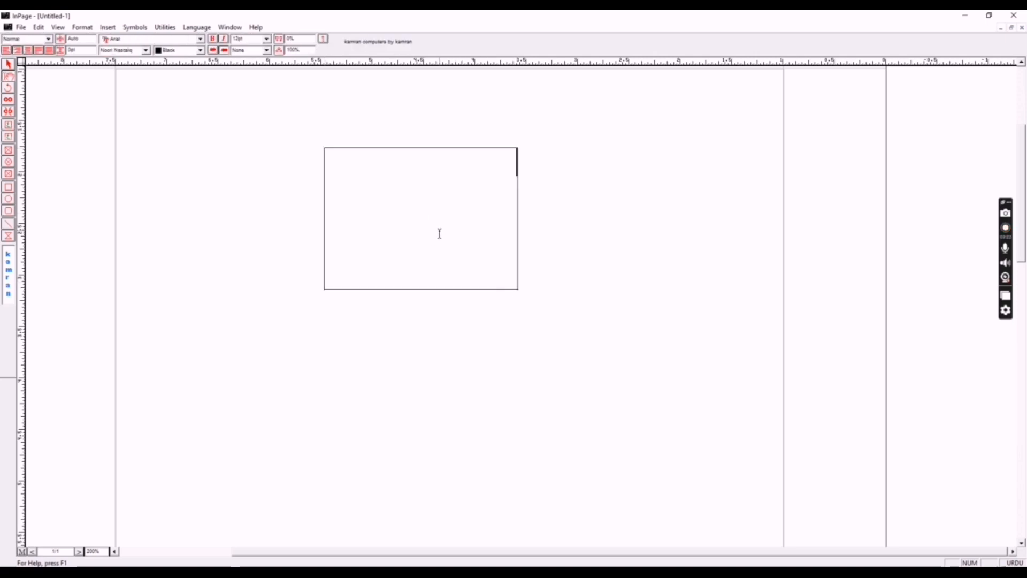
{"action": "key", "text": "Escape"}
{"action": "left_click", "coordinate": [419, 257]}
{"action": "key", "text": "Delete"}
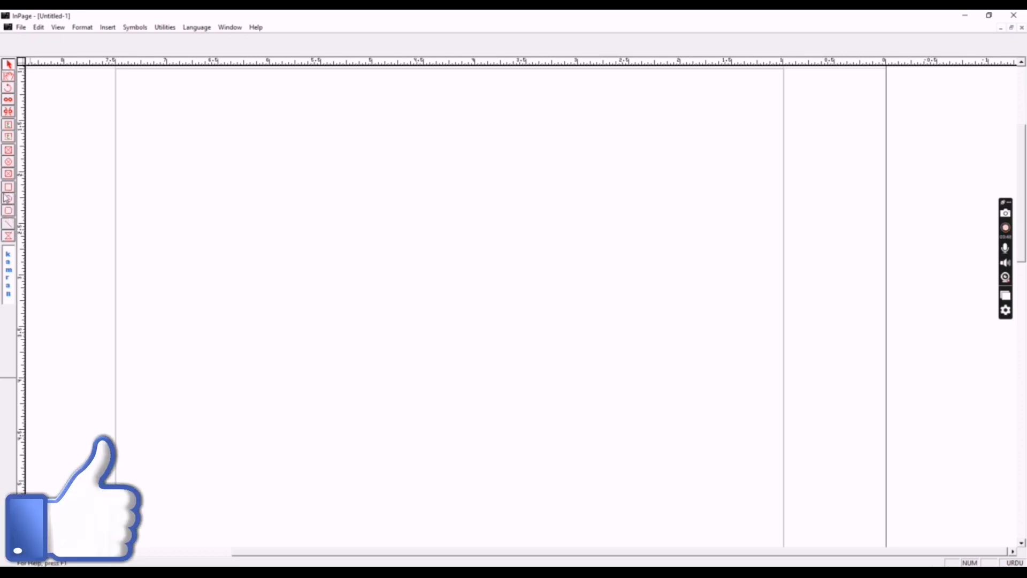
Step: Draw a rectangular picture box in the upper middle of the page
{"action": "left_click", "coordinate": [9, 153]}
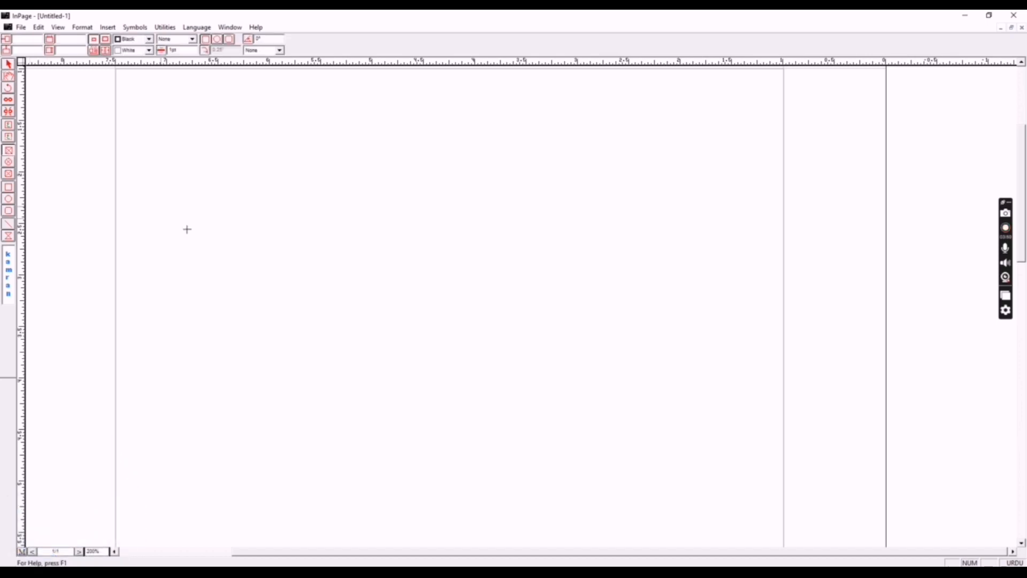
{"action": "left_click_drag", "start_coordinate": [328, 156], "coordinate": [598, 324]}
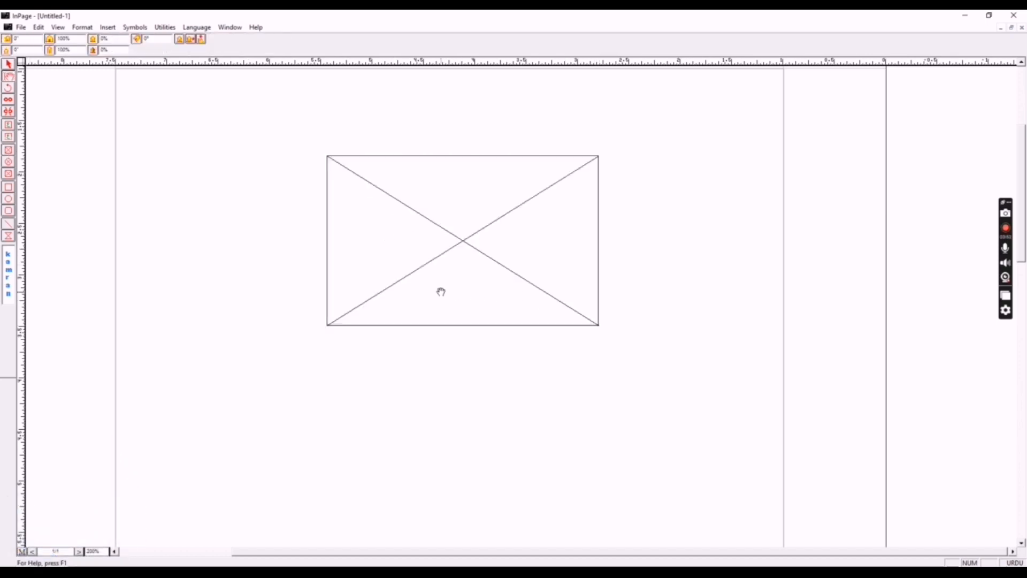
Step: Import the picture file s from New folder into the picture box and shift the image up and right within its frame
{"action": "right_click", "coordinate": [422, 212]}
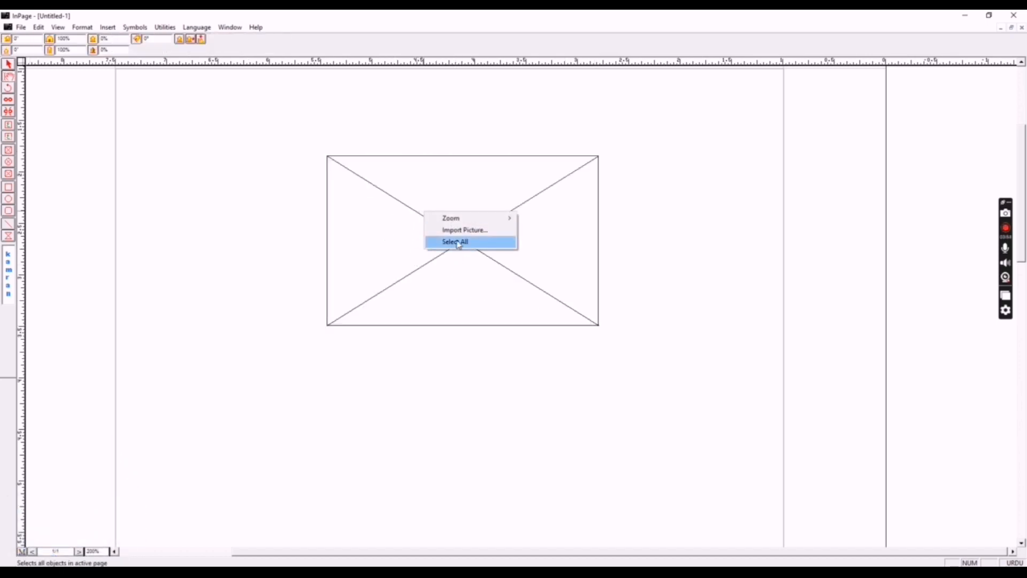
{"action": "left_click", "coordinate": [464, 236]}
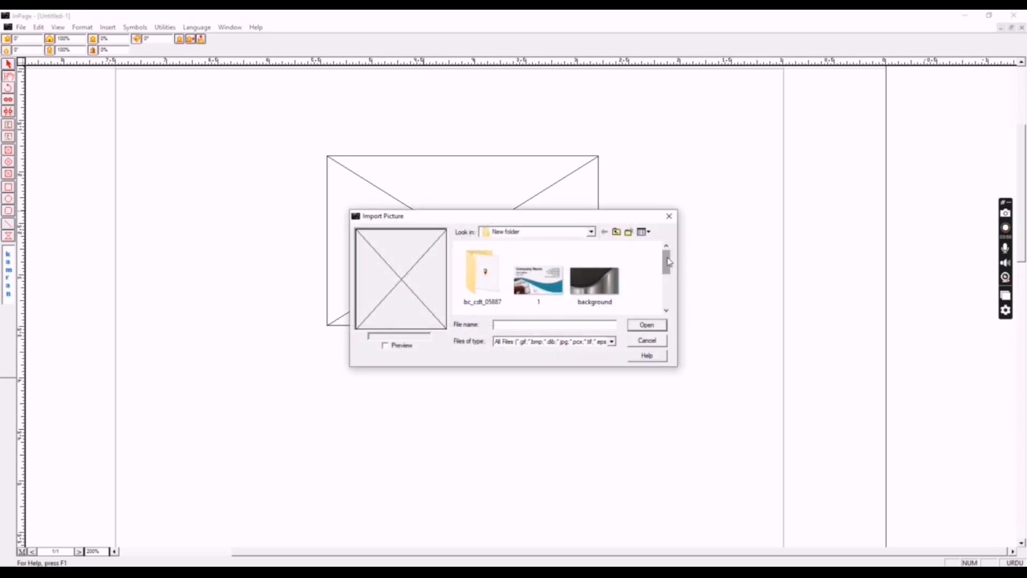
{"action": "left_click_drag", "start_coordinate": [666, 262], "coordinate": [667, 293]}
{"action": "left_click", "coordinate": [588, 266]}
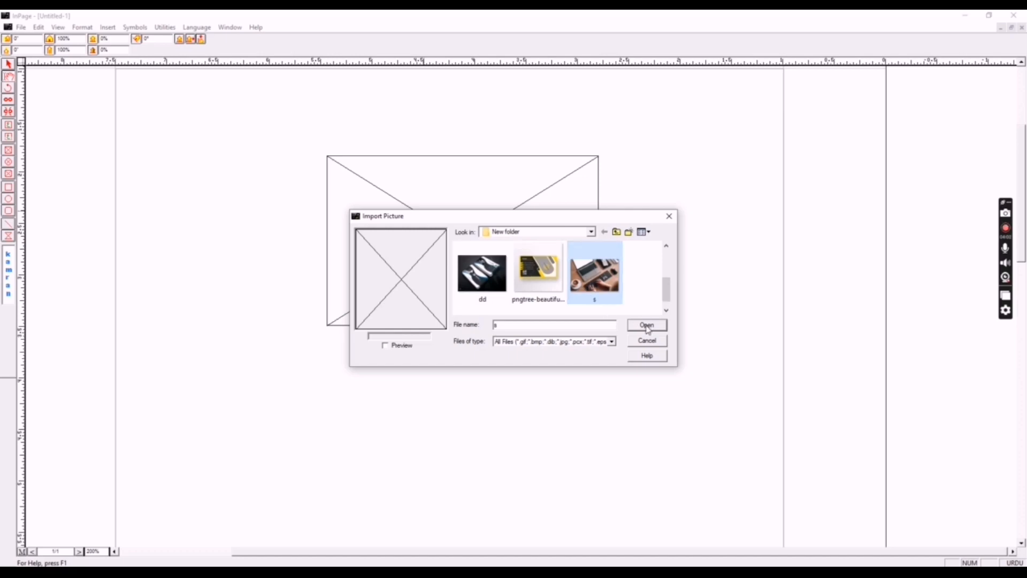
{"action": "left_click", "coordinate": [647, 325]}
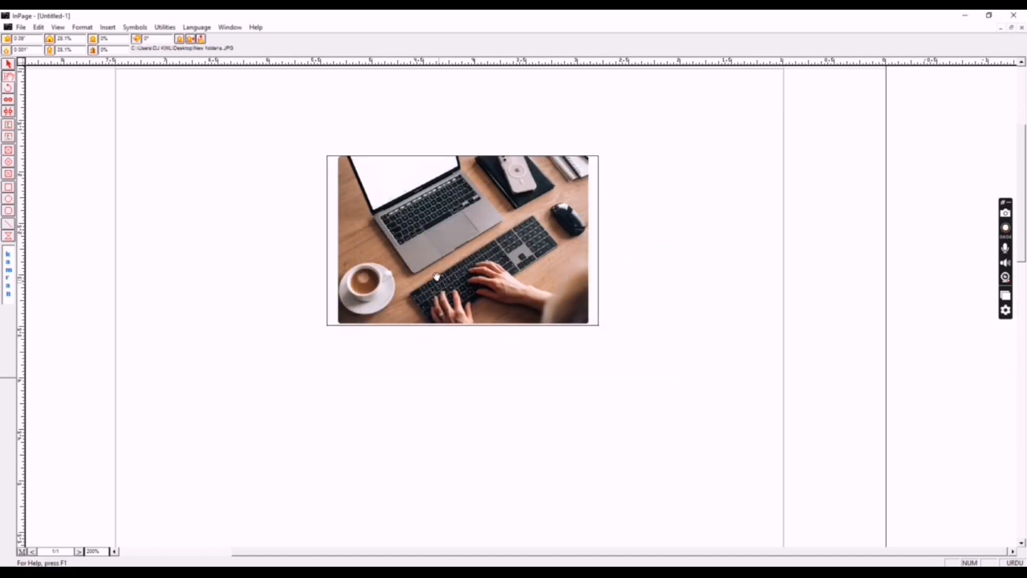
{"action": "left_click_drag", "start_coordinate": [536, 228], "coordinate": [552, 203]}
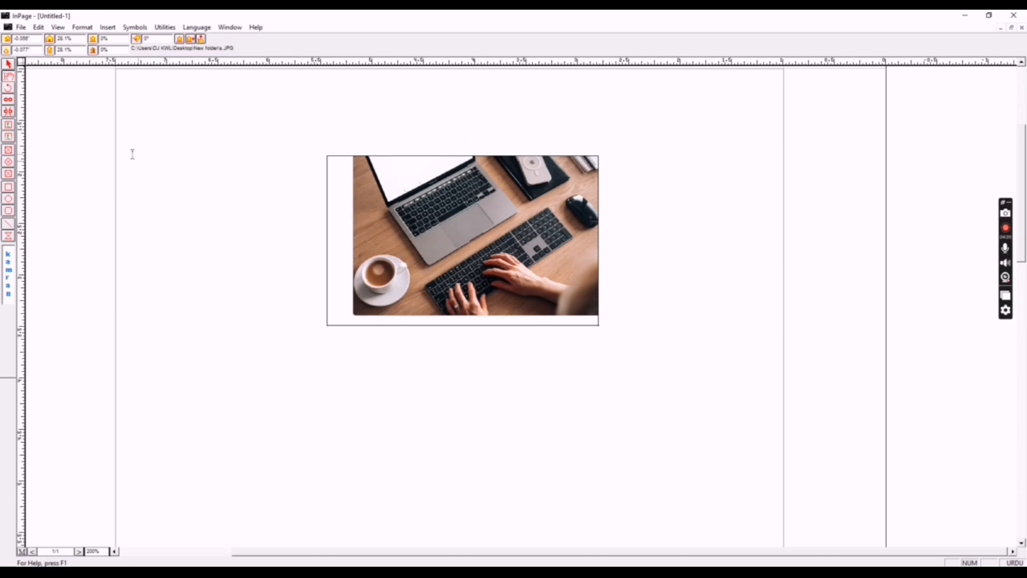
Step: Trim the picture box to the photo's edges, about 2.4 by 1.5 inches, and move it slightly right on the page
{"action": "left_click", "coordinate": [9, 64]}
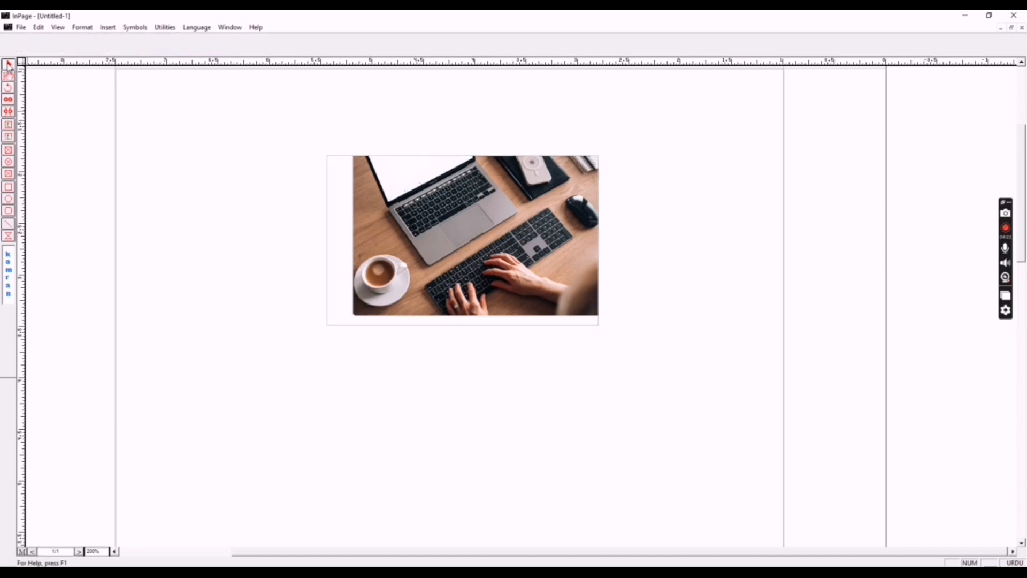
{"action": "left_click", "coordinate": [427, 239]}
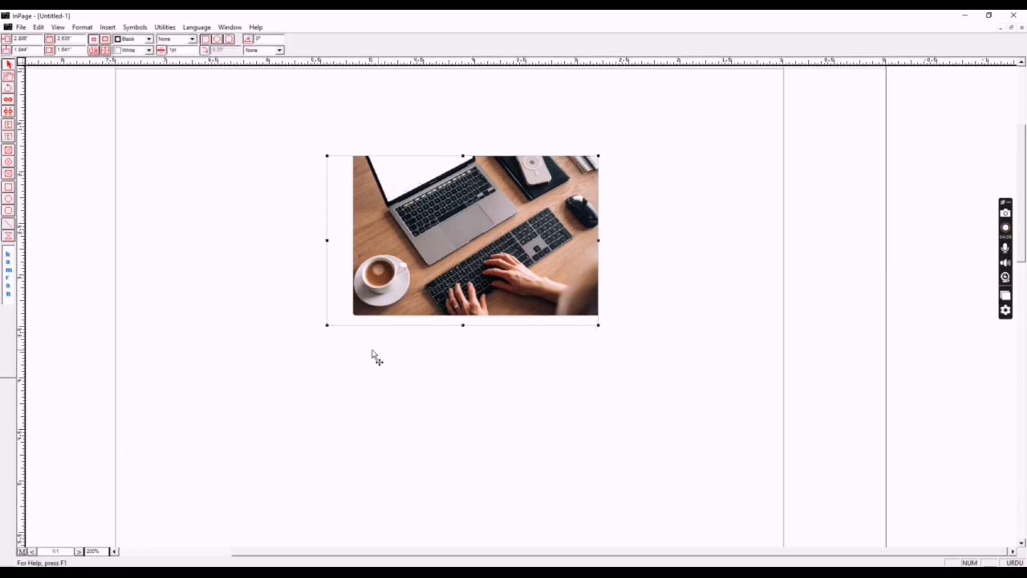
{"action": "left_click_drag", "start_coordinate": [328, 325], "coordinate": [356, 312]}
{"action": "left_click_drag", "start_coordinate": [479, 199], "coordinate": [533, 369]}
{"action": "left_click_drag", "start_coordinate": [420, 319], "coordinate": [427, 155]}
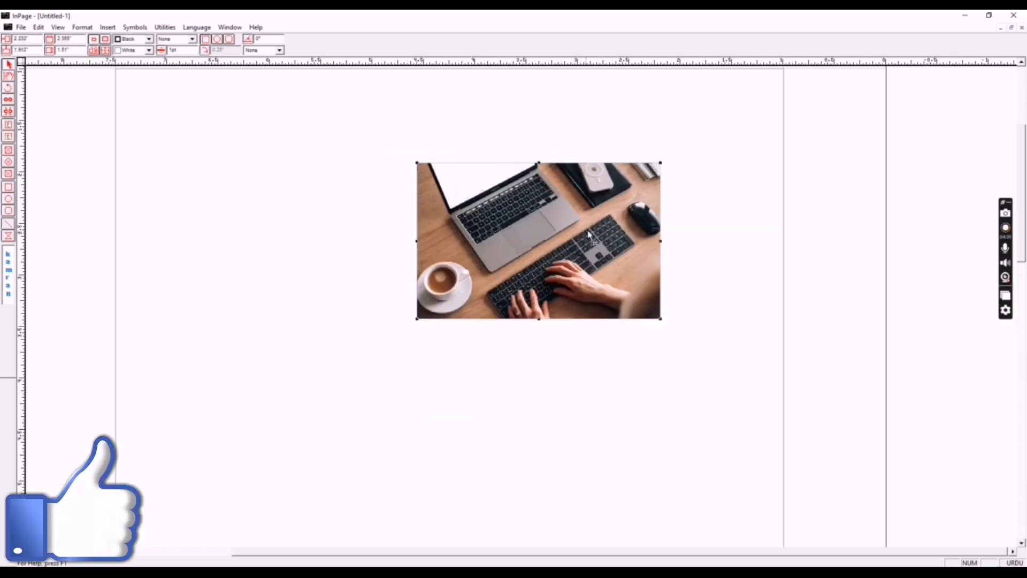
Step: Give the picture box a solid line border, reposition it, and enlarge it to about 4.43 by 2.78 inches
{"action": "left_click", "coordinate": [192, 39]}
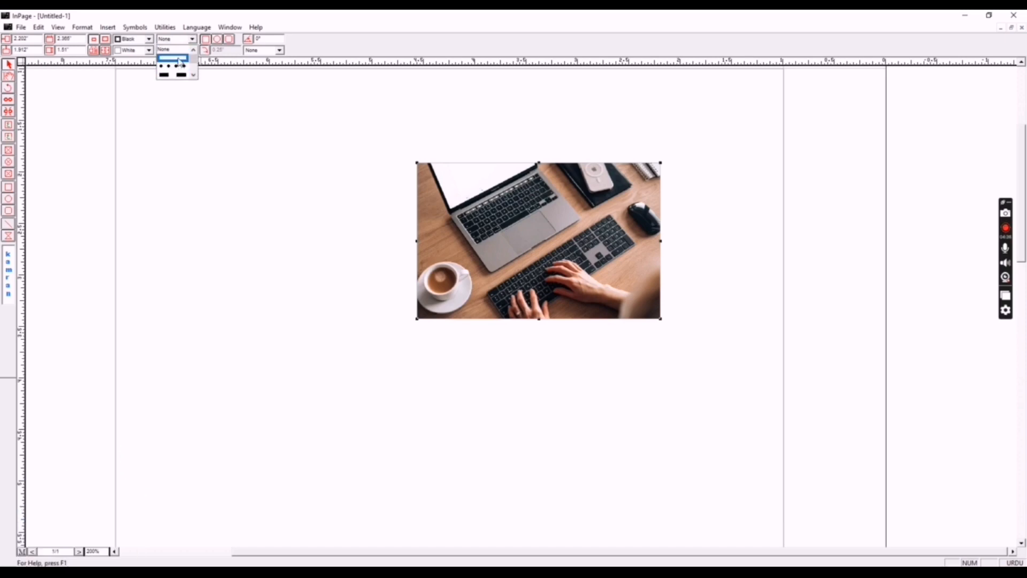
{"action": "left_click", "coordinate": [178, 59]}
{"action": "left_click_drag", "start_coordinate": [548, 245], "coordinate": [582, 223]}
{"action": "left_click_drag", "start_coordinate": [449, 299], "coordinate": [239, 425]}
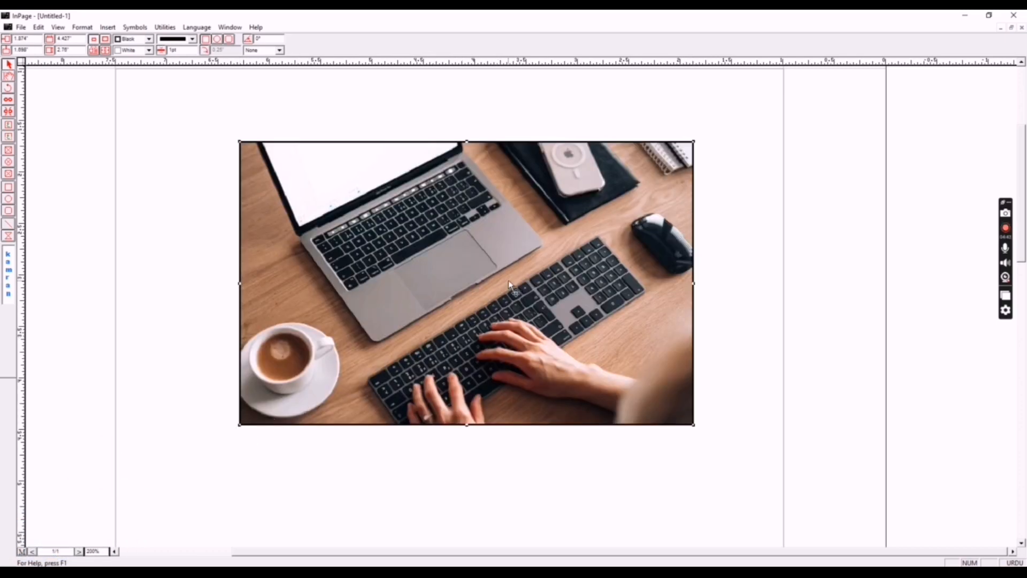